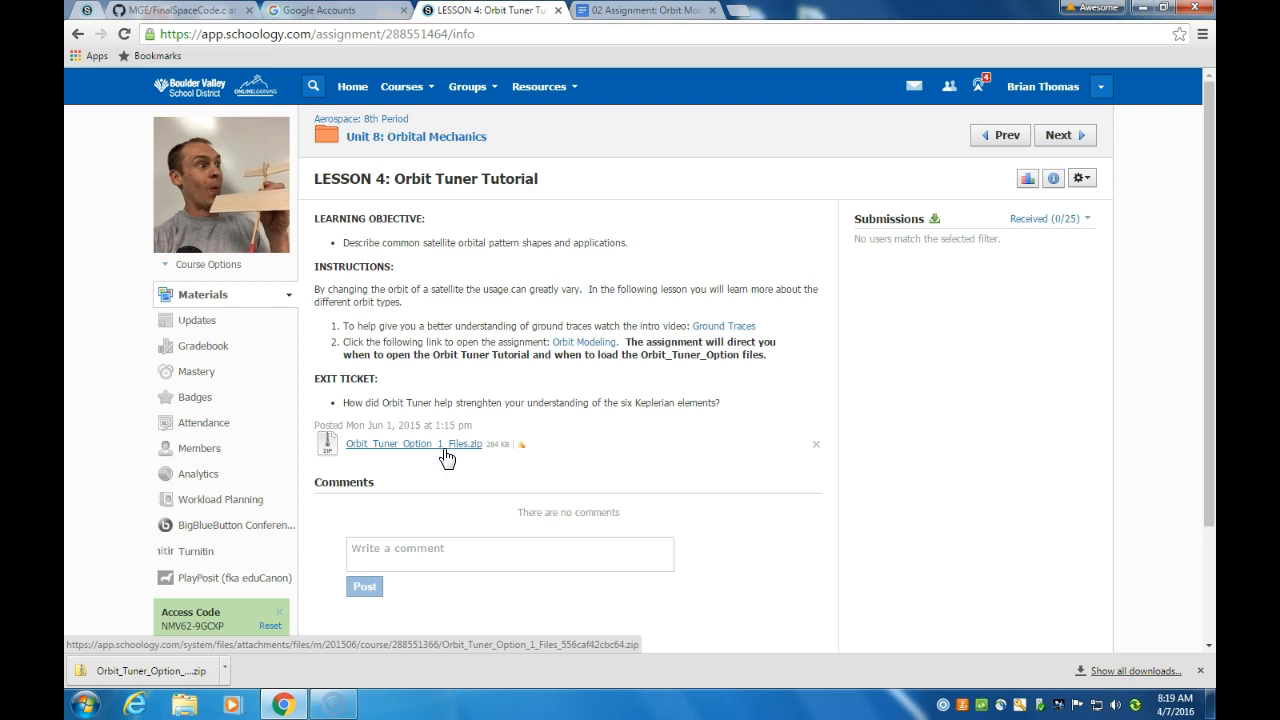
# Step: Download the Orbit_Tuner_Option_1_Files.zip attachment from the Lesson 4: Orbit Tuner Tutorial page
pyautogui.click(432, 452)
# Step: Browse Computer to H: > Private and add a new folder named STK there
pyautogui.click(88, 708)
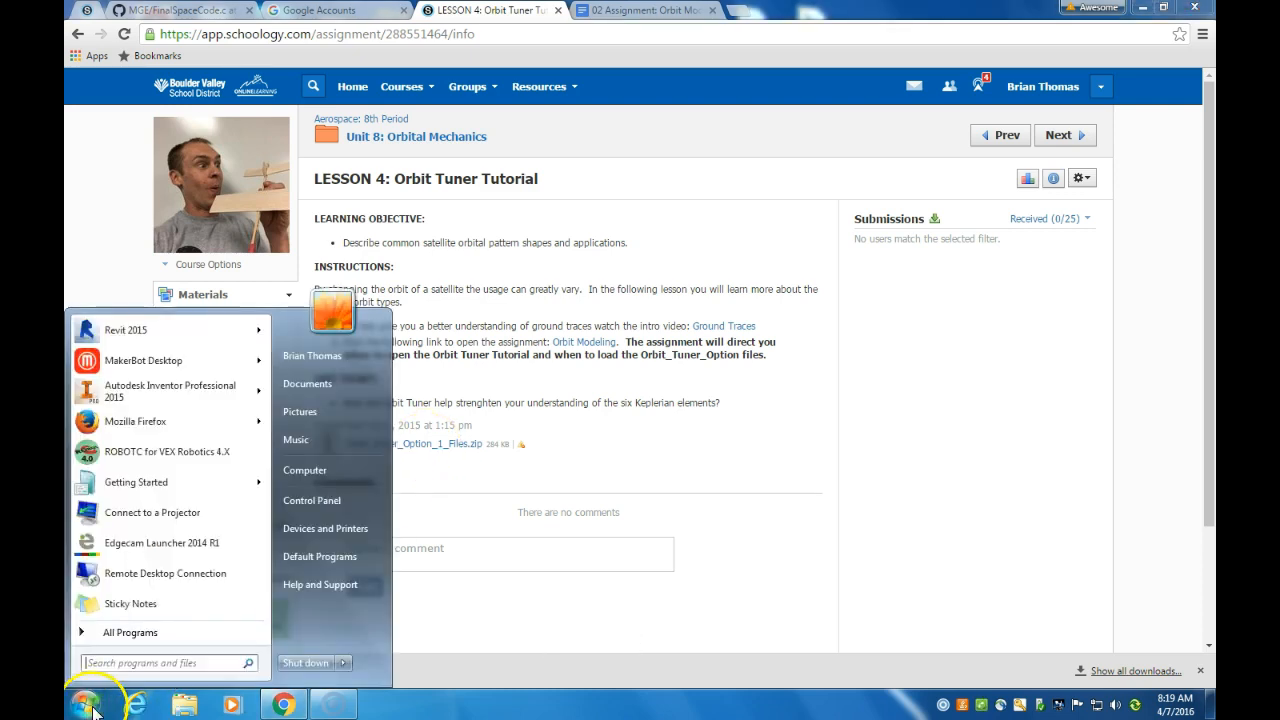
pyautogui.click(316, 478)
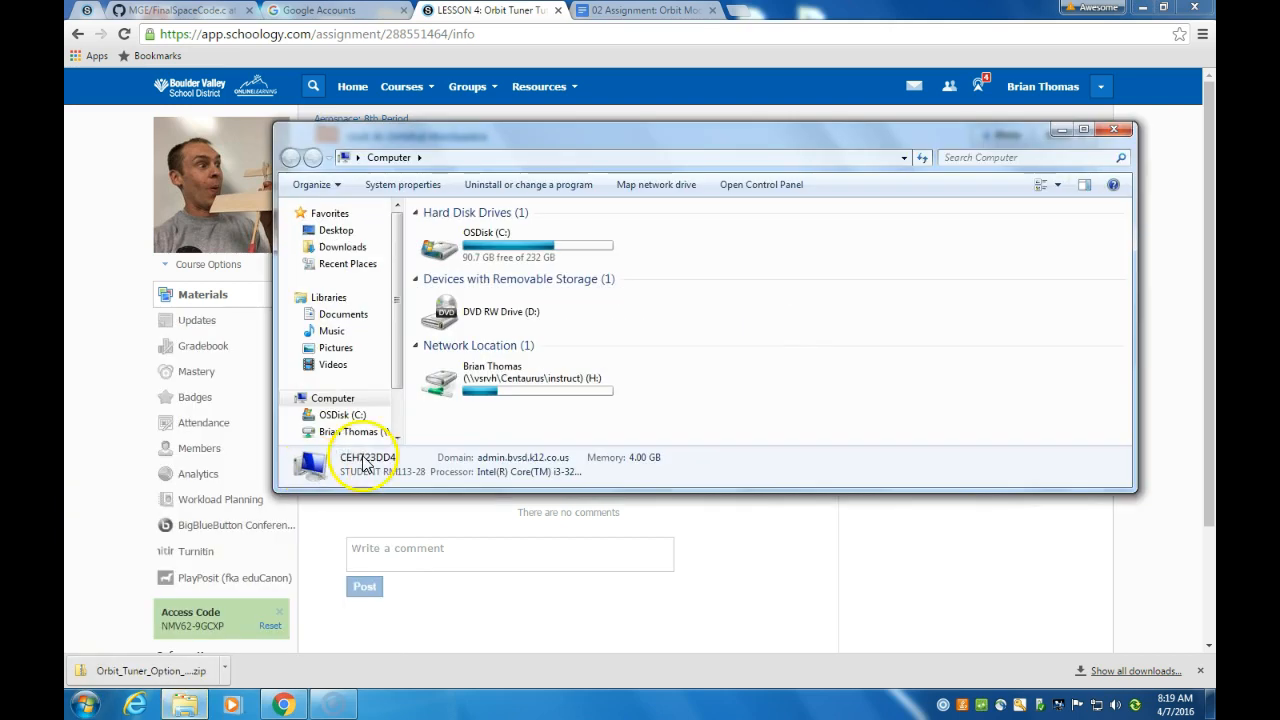
pyautogui.doubleClick(459, 393)
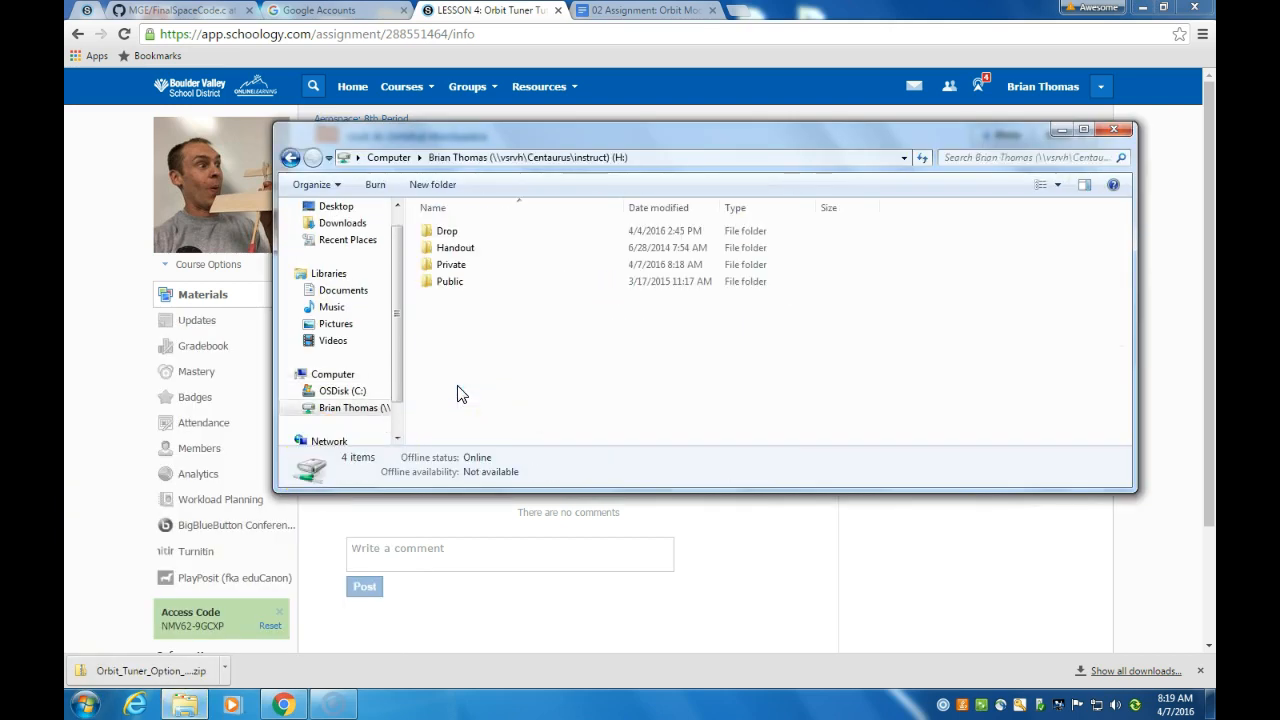
pyautogui.doubleClick(449, 266)
pyautogui.click(435, 186)
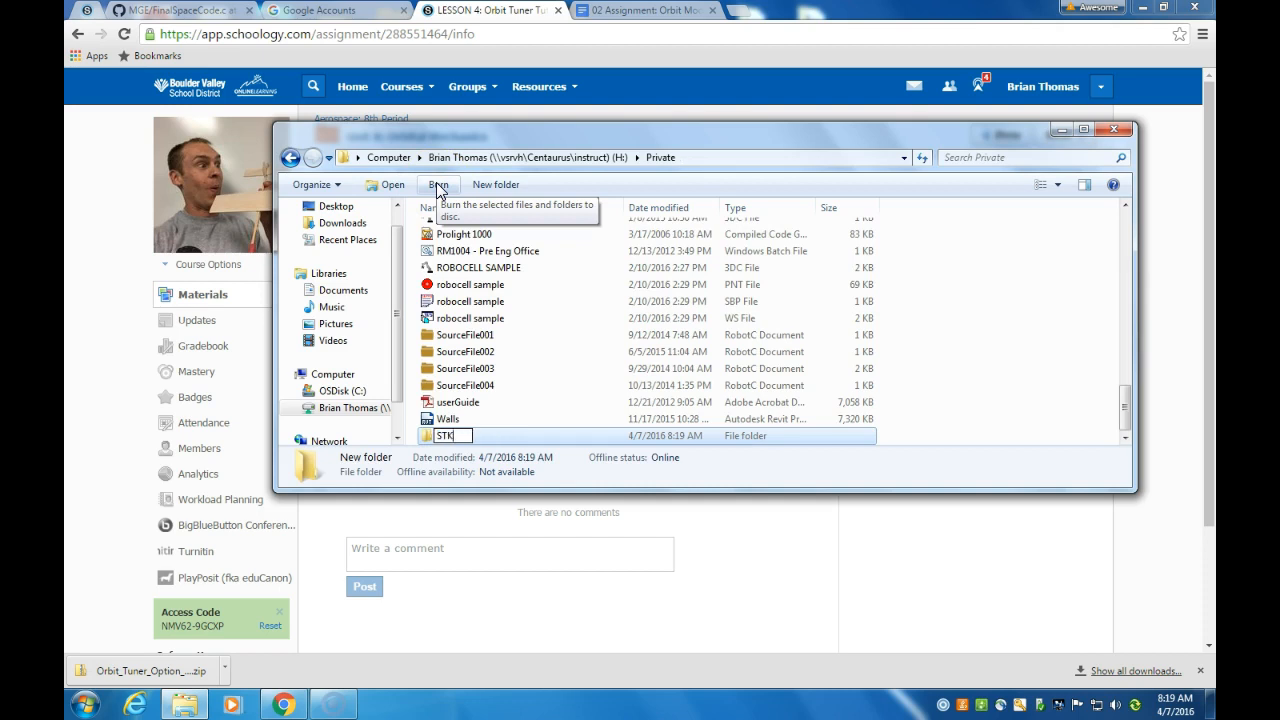
pyautogui.click(479, 416)
pyautogui.click(431, 437)
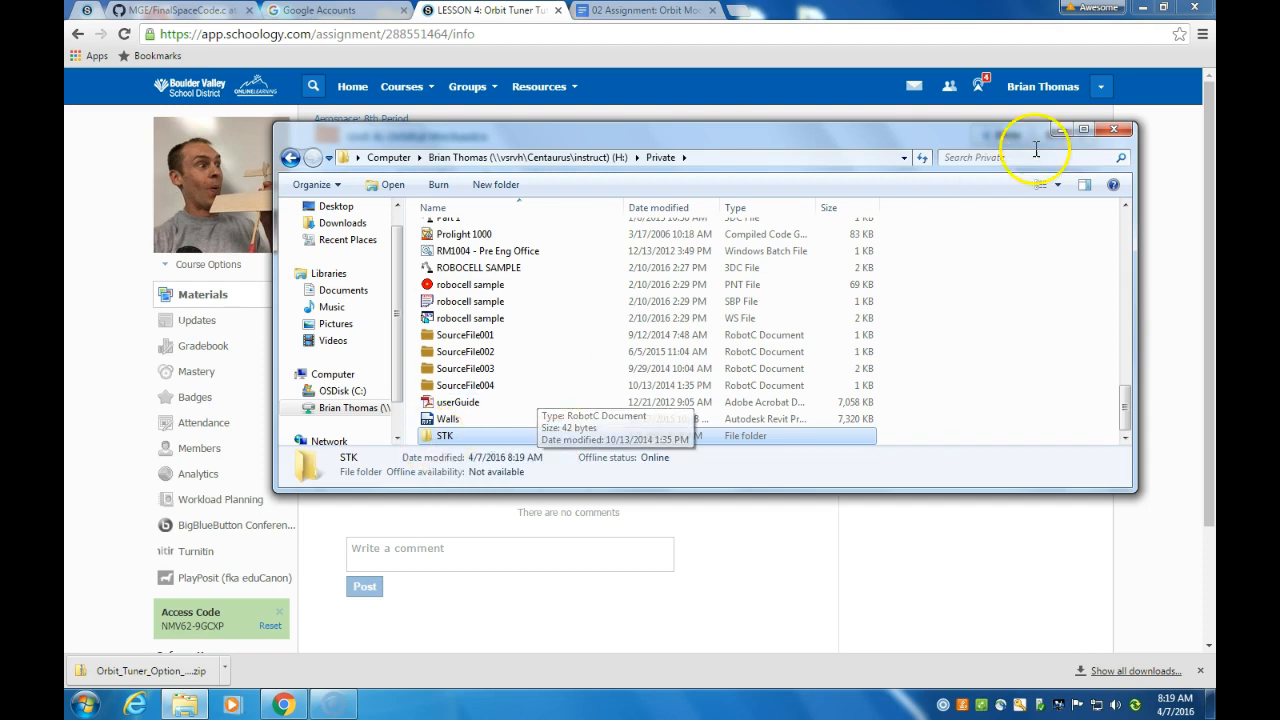
# Step: Re-download the Orbit Tuner zip attachment and open it to view its contents
pyautogui.click(1125, 135)
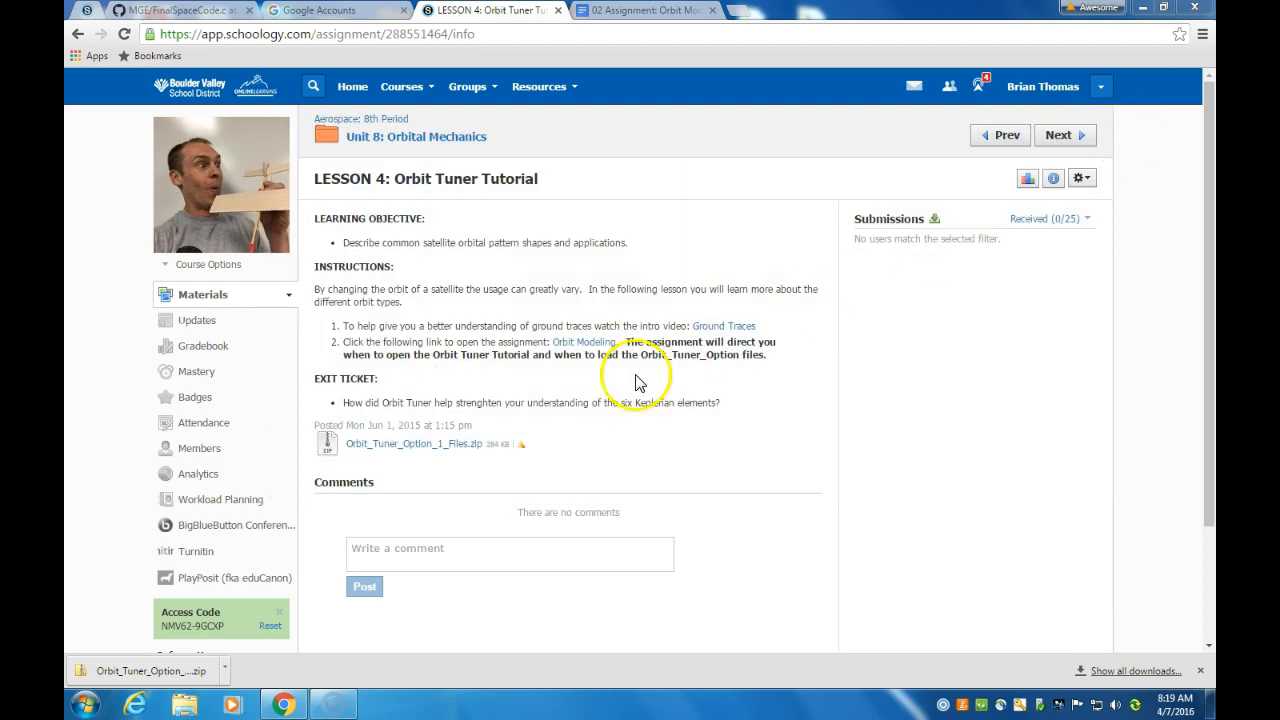
pyautogui.click(399, 447)
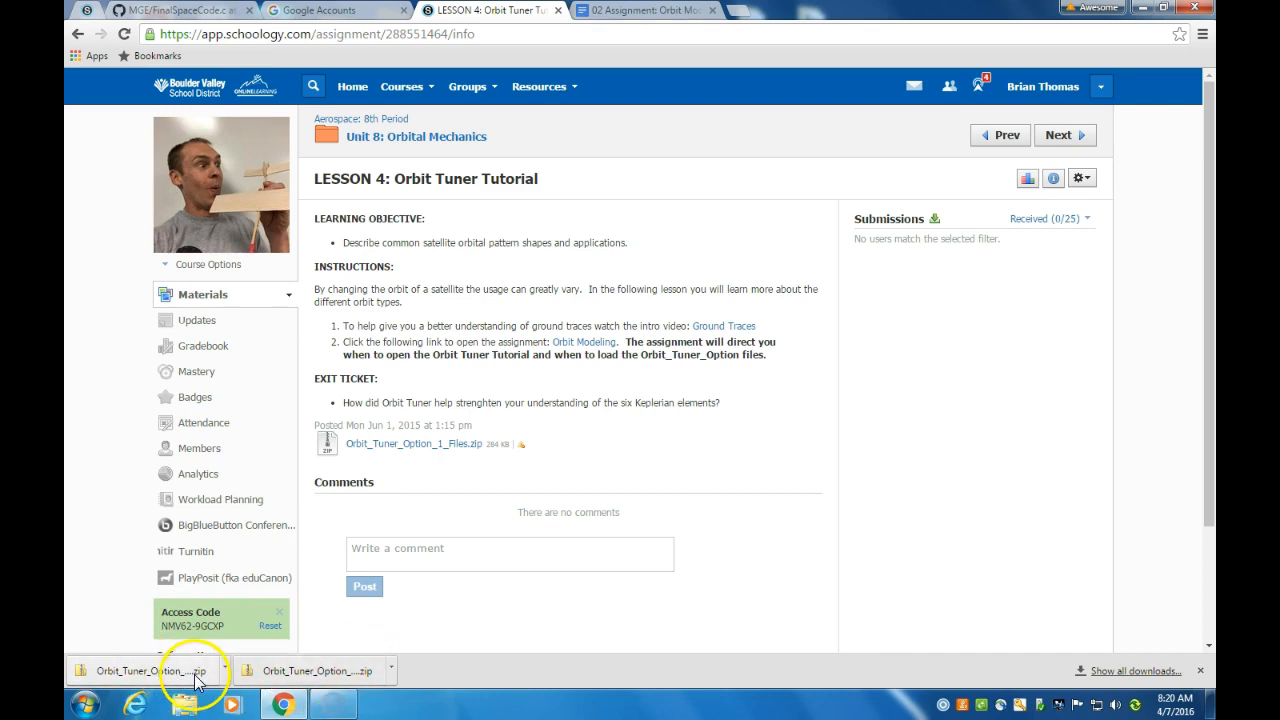
pyautogui.click(150, 671)
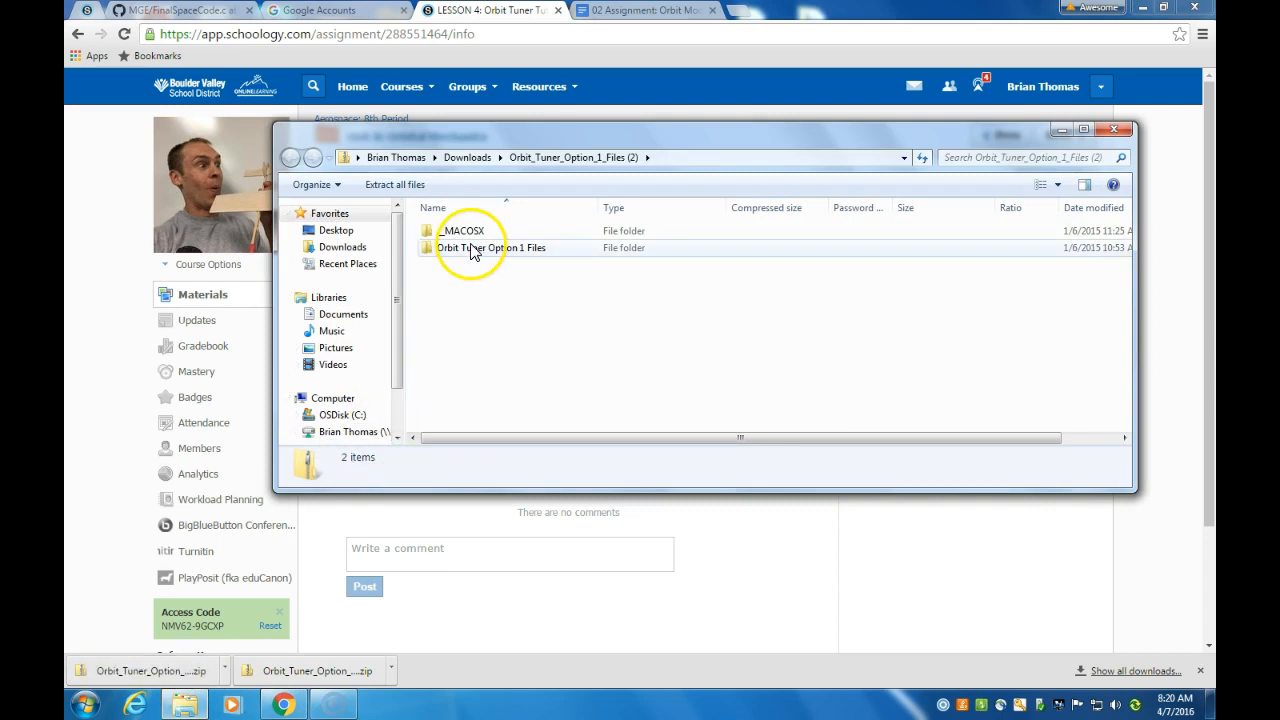
# Step: Copy the Orbit Tuner Option 1 Files folder into Private > STK, confirm it arrived, and close Explorer
pyautogui.moveTo(397, 337); pyautogui.dragTo(397, 386)
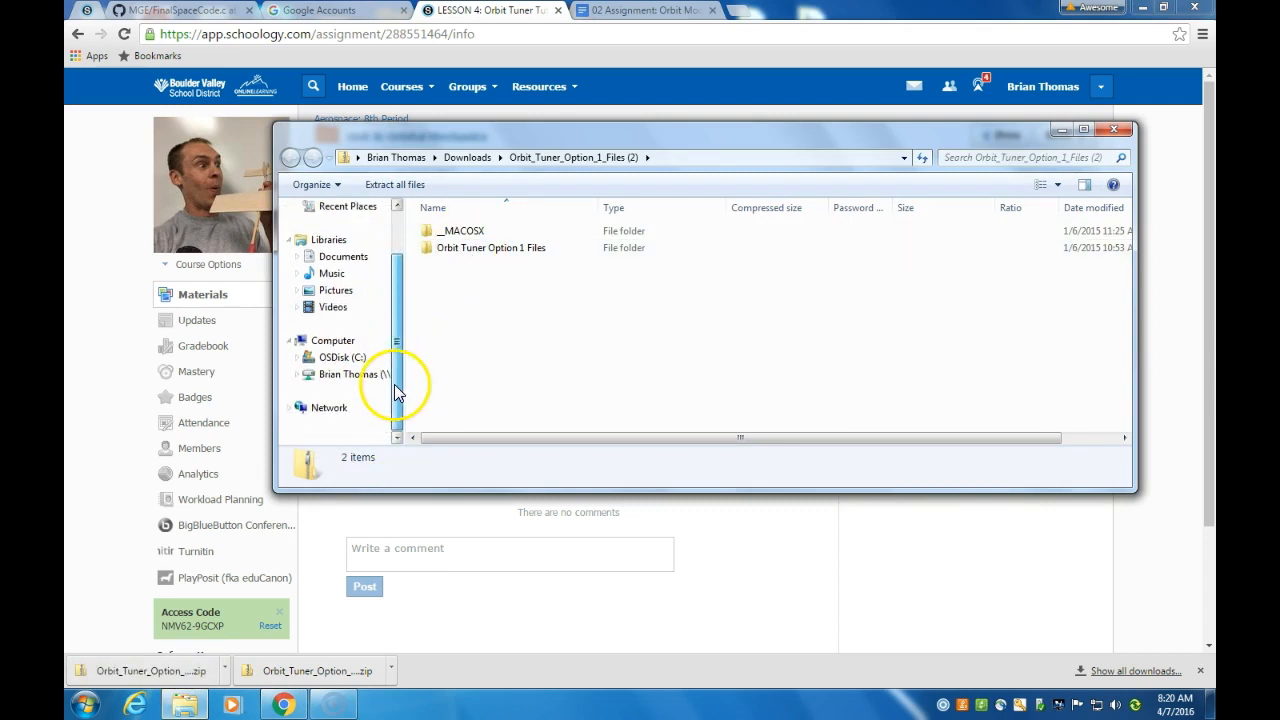
pyautogui.click(297, 375)
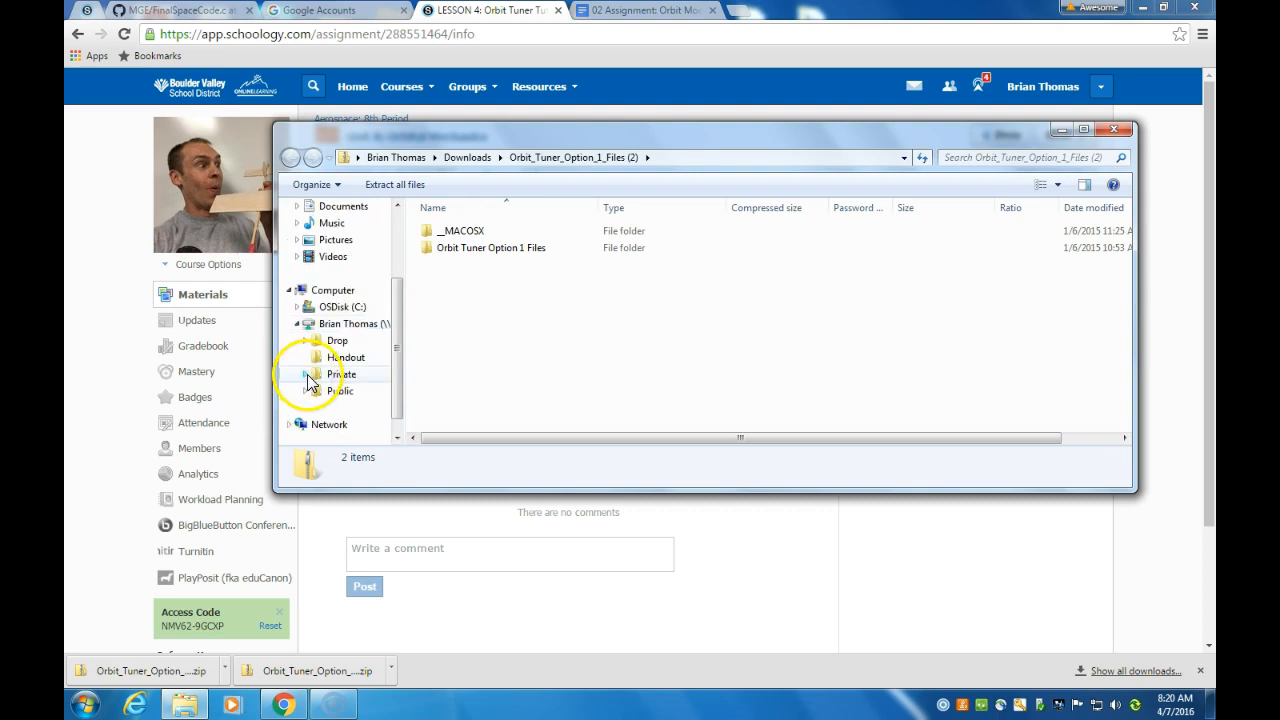
pyautogui.click(304, 376)
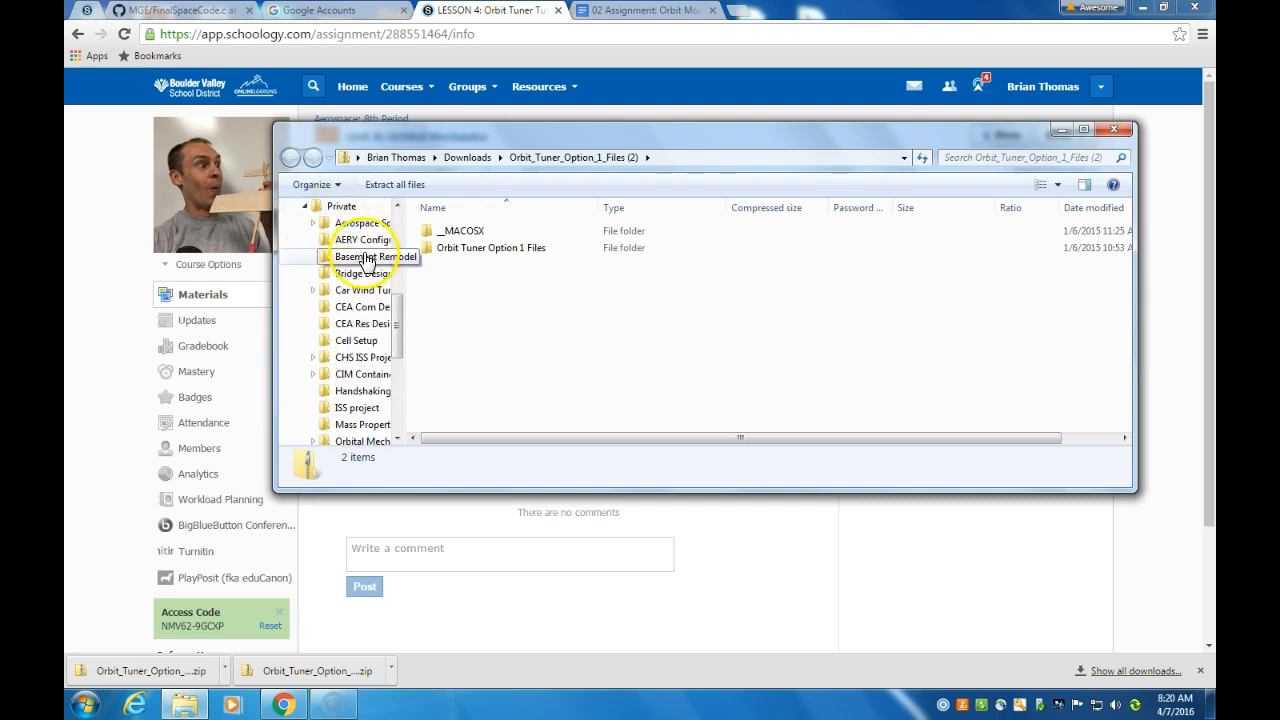
pyautogui.moveTo(400, 337); pyautogui.dragTo(400, 400)
pyautogui.moveTo(449, 249); pyautogui.dragTo(352, 382)
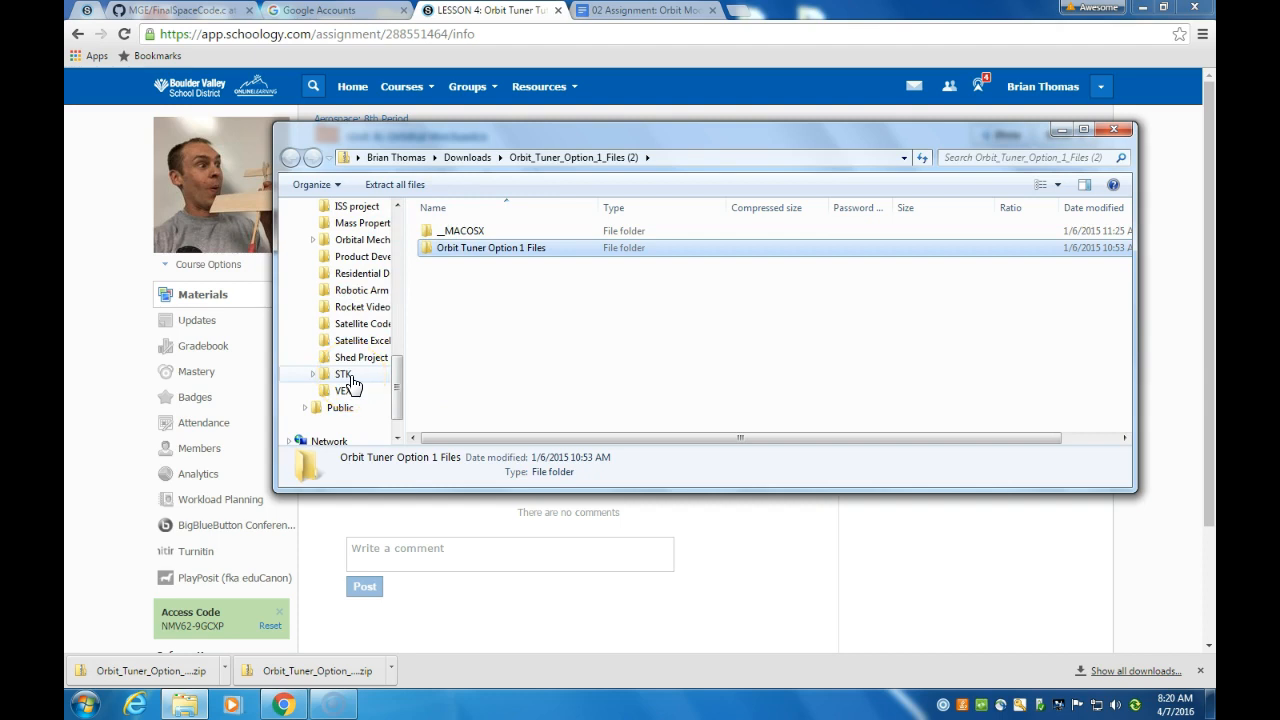
pyautogui.click(349, 376)
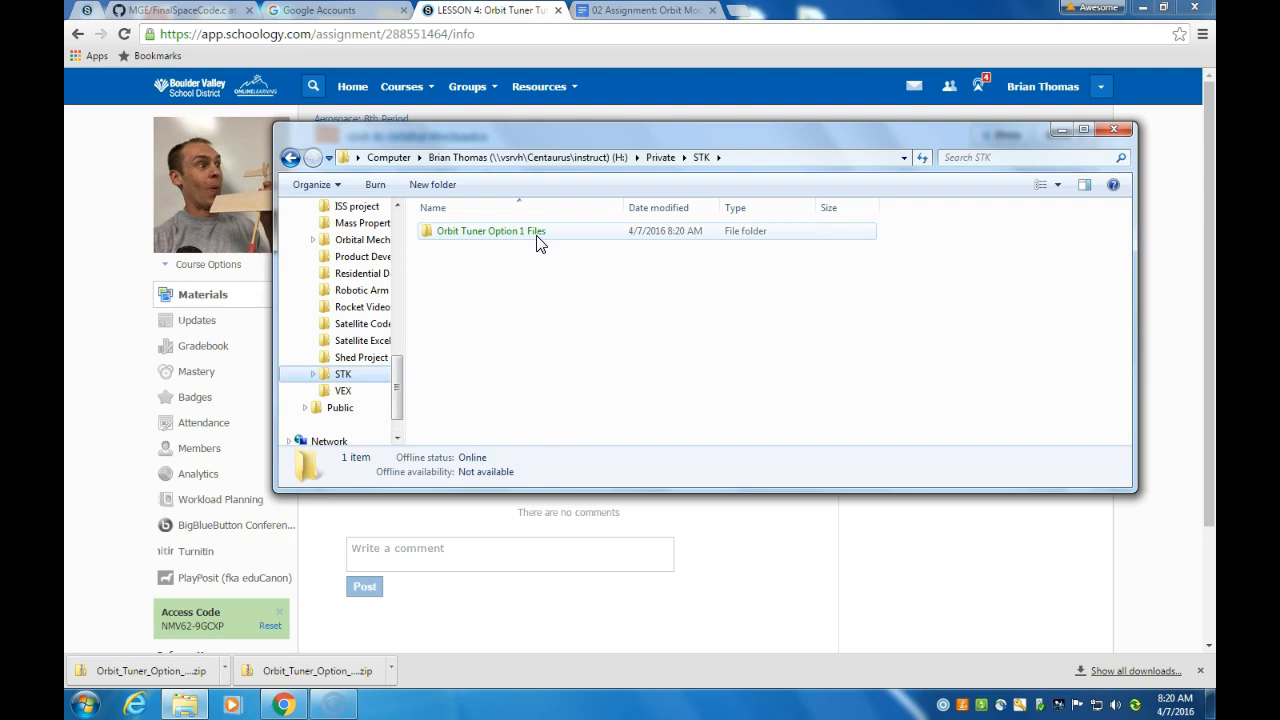
pyautogui.click(1112, 129)
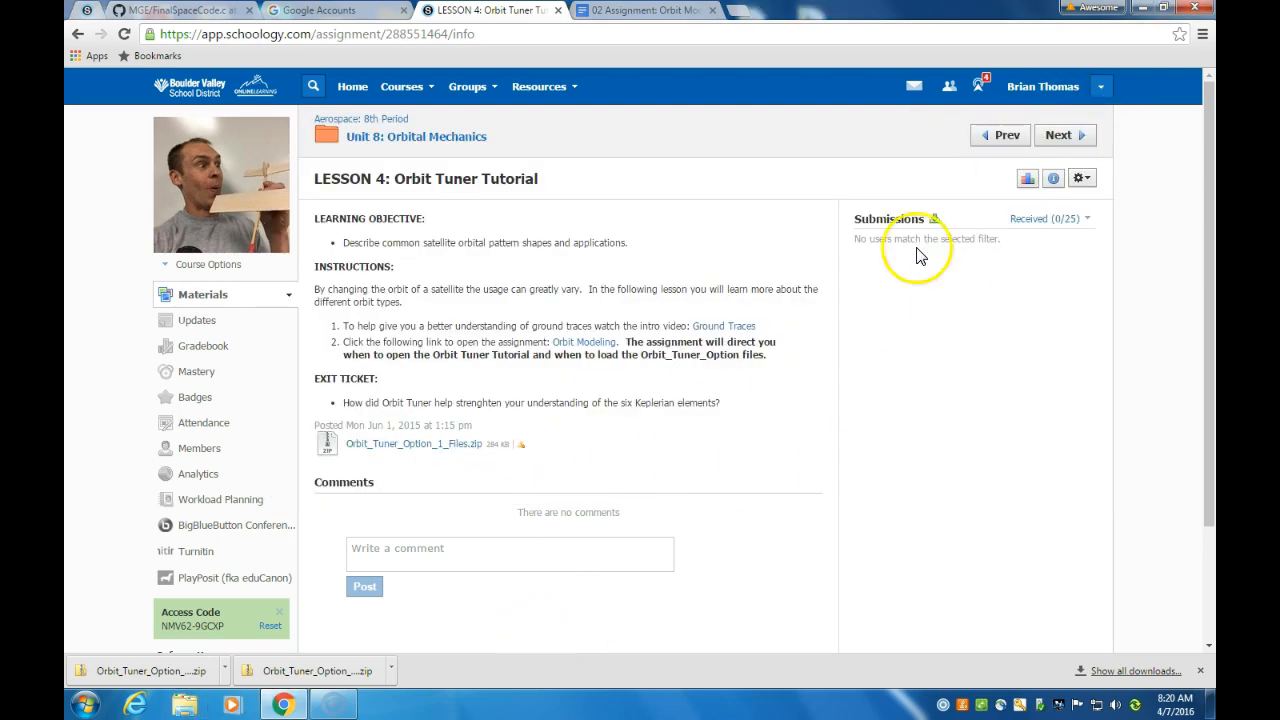
# Step: Launch STK 10 from its desktop icon and dismiss the Demo Licenses Expiring notice
pyautogui.click(1147, 17)
pyautogui.click(340, 465)
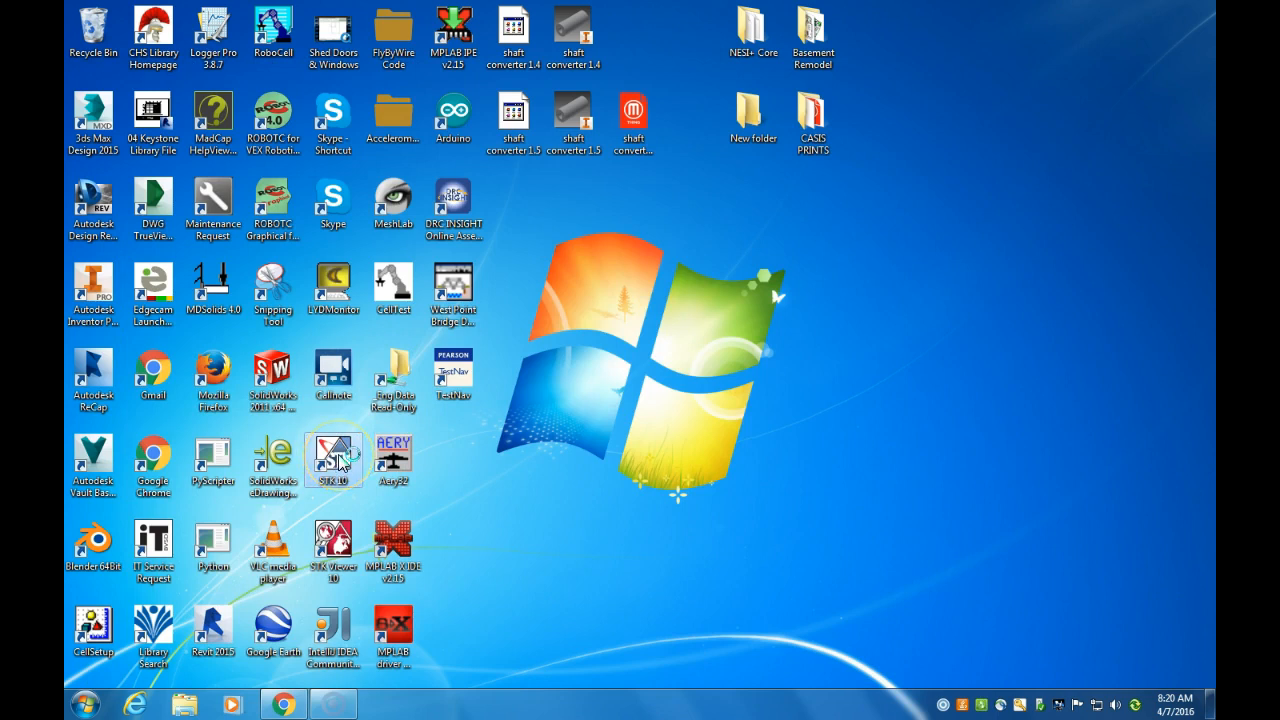
pyautogui.doubleClick(340, 462)
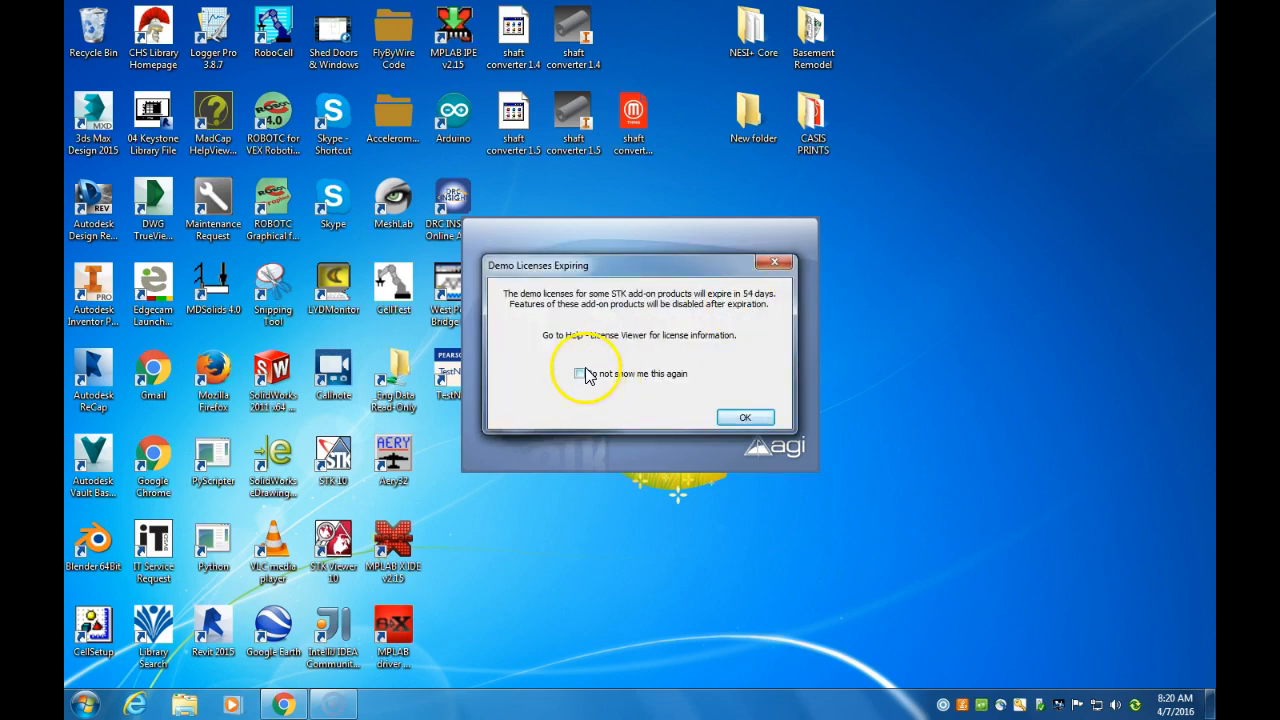
pyautogui.click(745, 417)
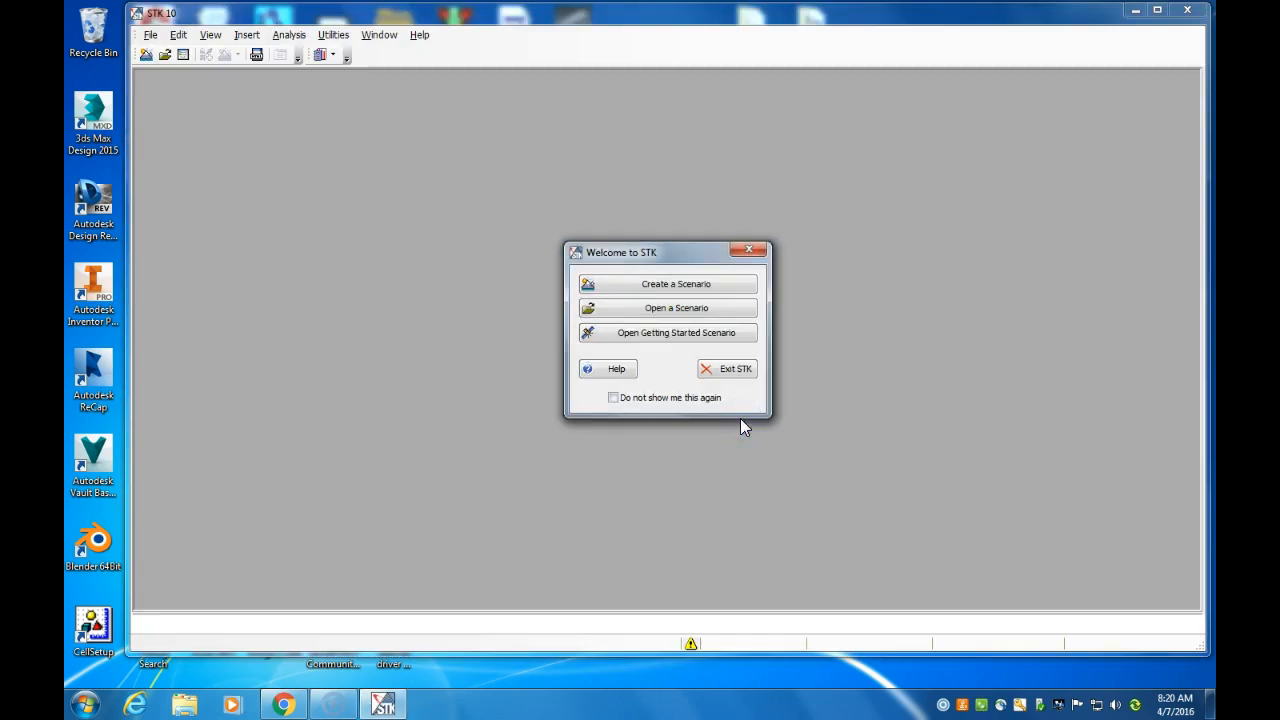
# Step: Open the OrbitTunerModel scenario from H: > Private > STK > Orbit Tuner Option 1 Files
pyautogui.click(686, 309)
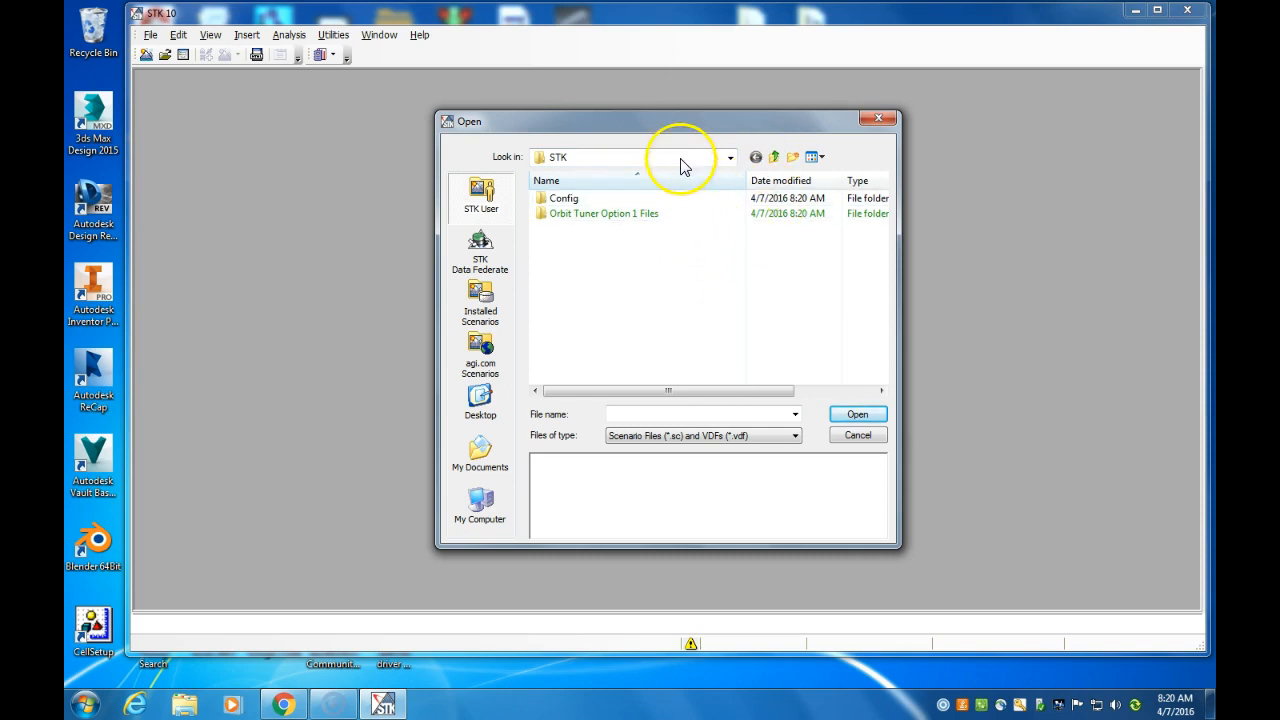
pyautogui.click(777, 158)
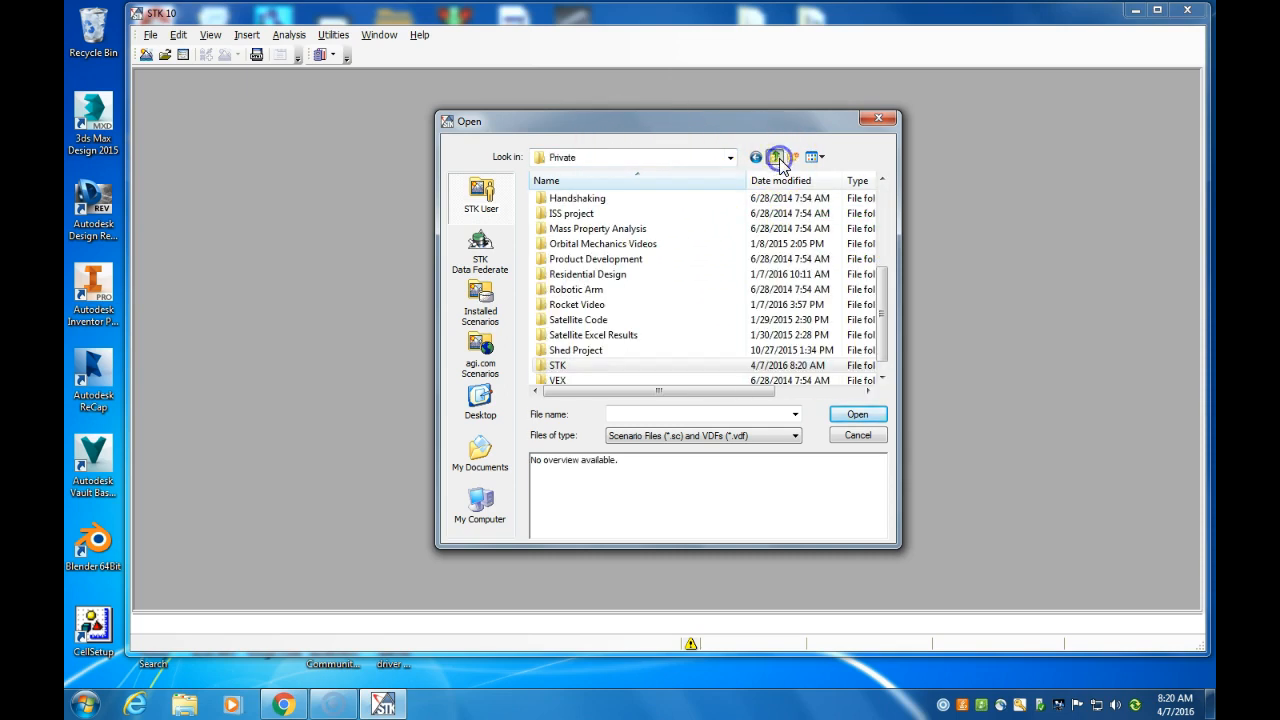
pyautogui.click(777, 158)
pyautogui.doubleClick(564, 236)
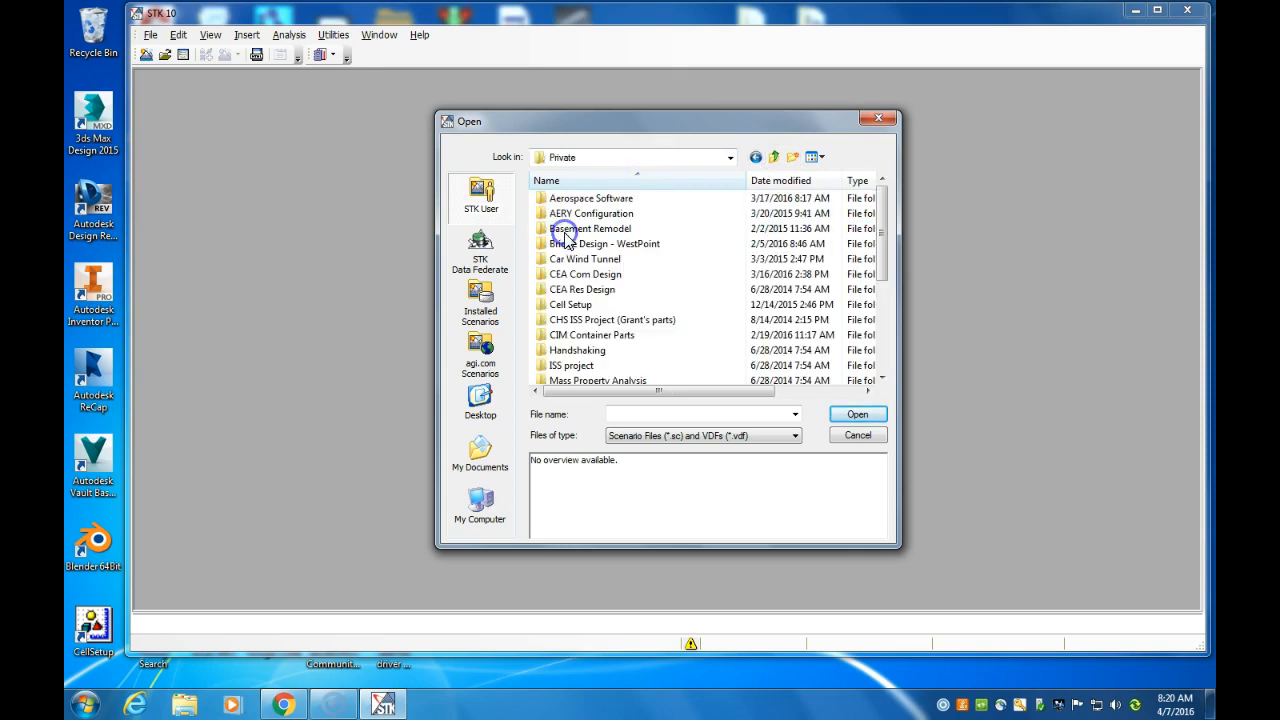
pyautogui.moveTo(883, 262); pyautogui.dragTo(880, 372)
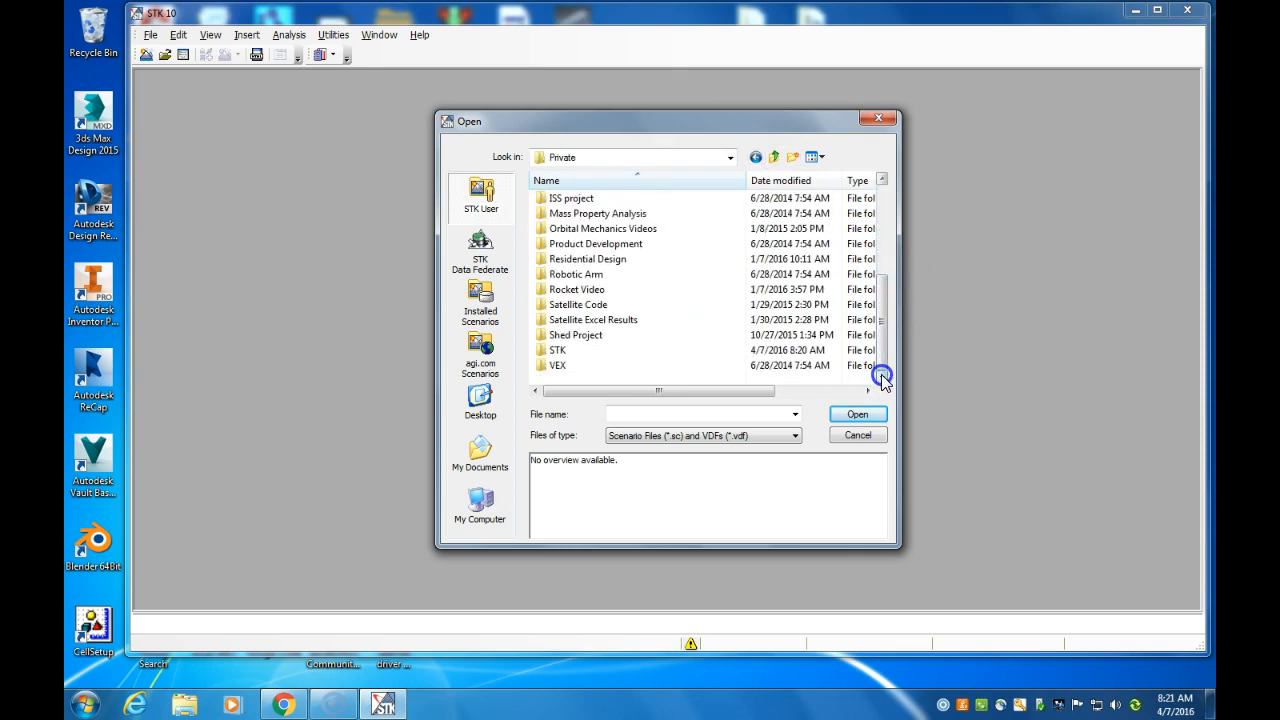
pyautogui.doubleClick(563, 350)
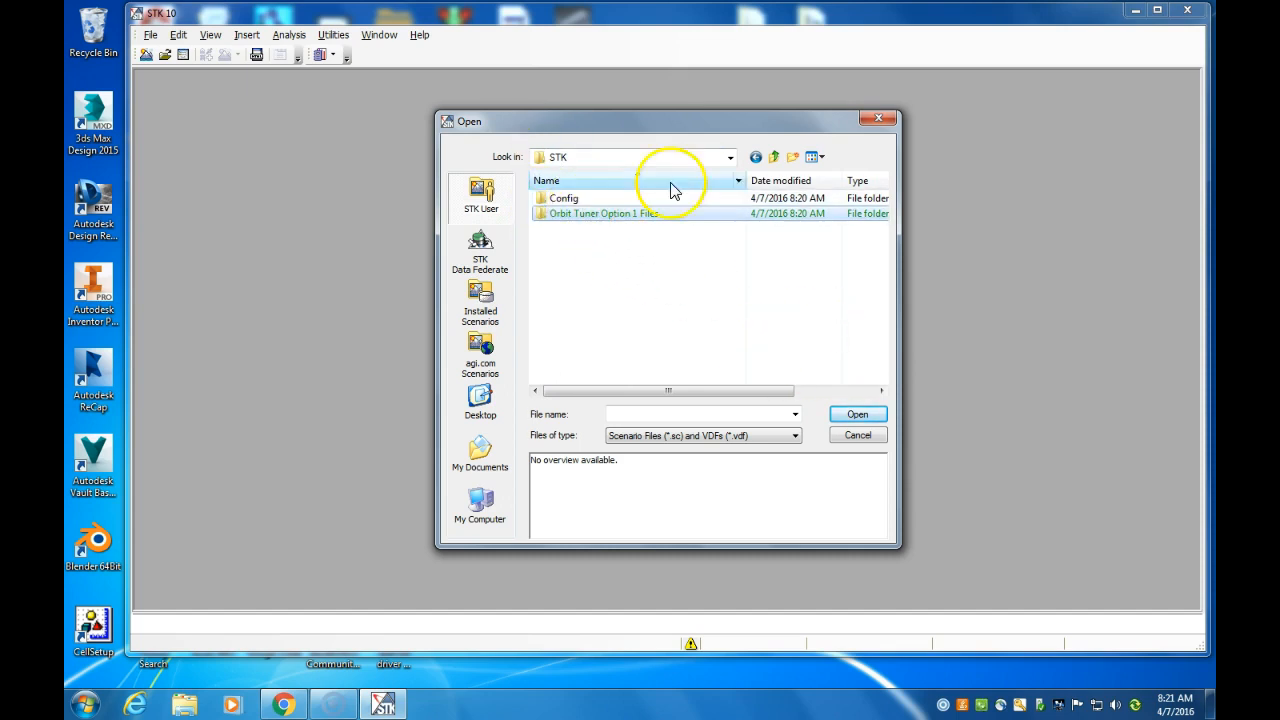
pyautogui.moveTo(778, 118); pyautogui.dragTo(792, 409)
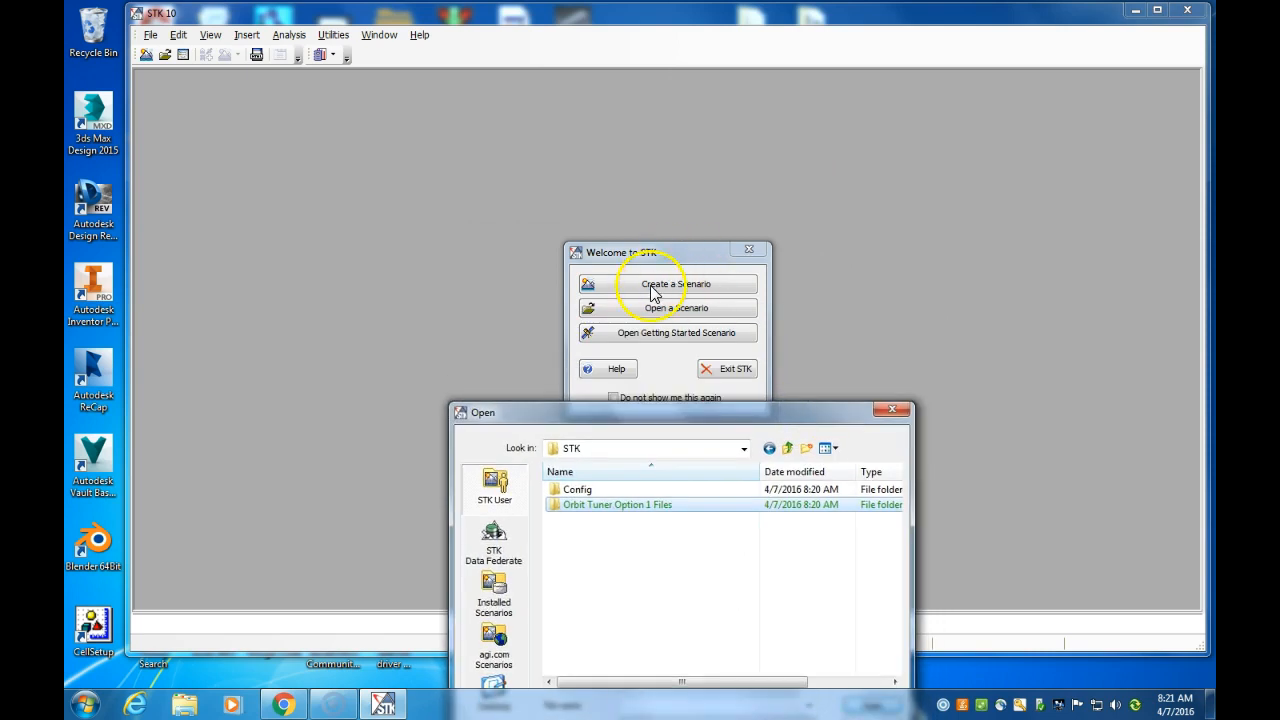
pyautogui.moveTo(643, 416); pyautogui.dragTo(623, 166)
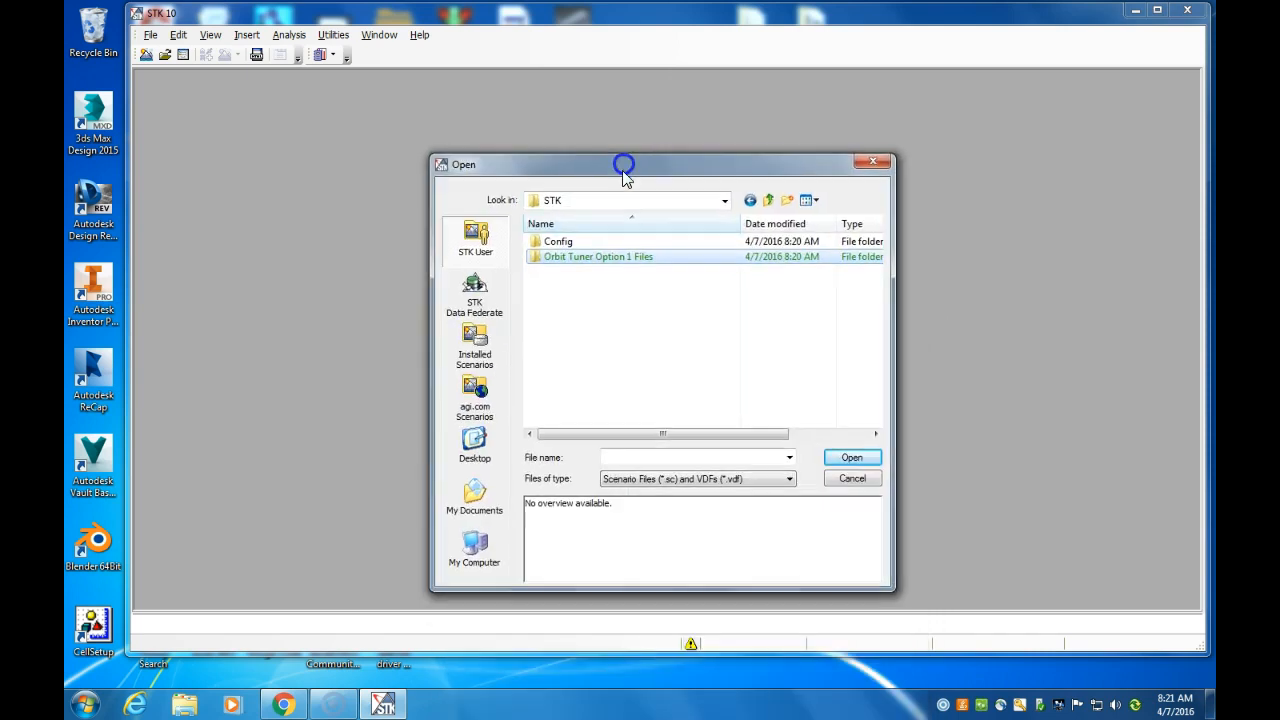
pyautogui.doubleClick(560, 256)
pyautogui.doubleClick(565, 243)
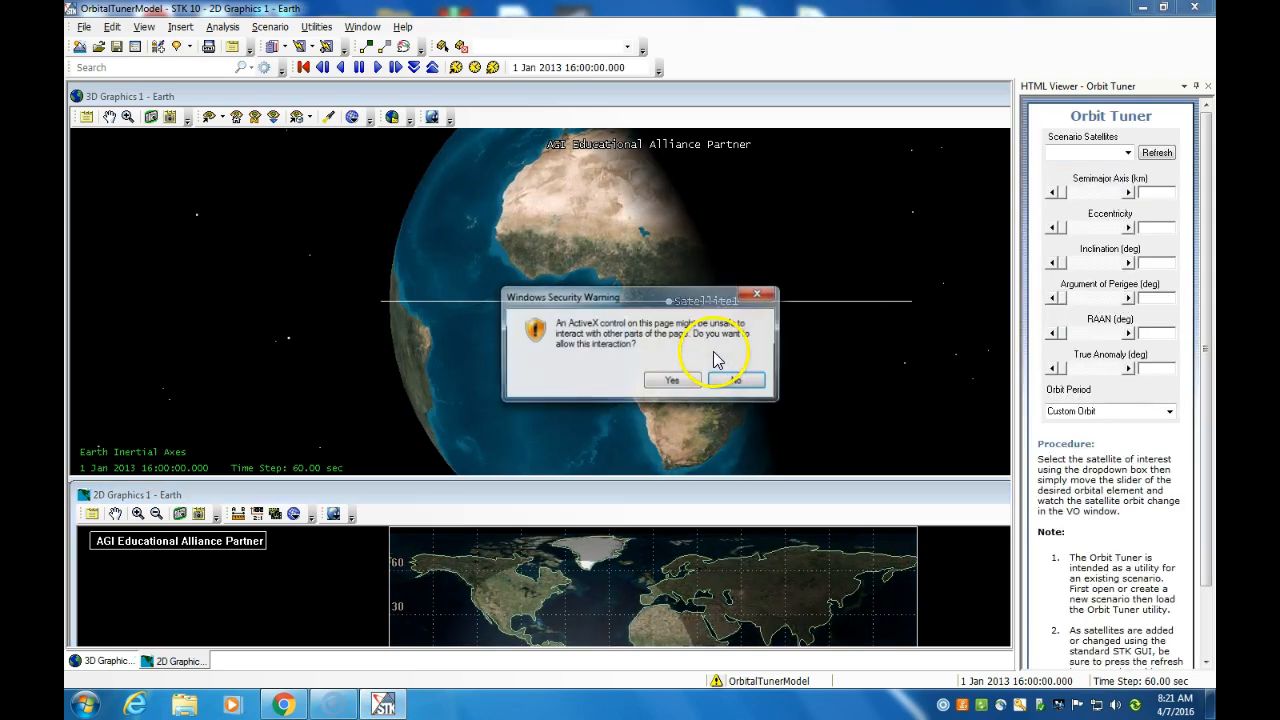
pyautogui.click(670, 382)
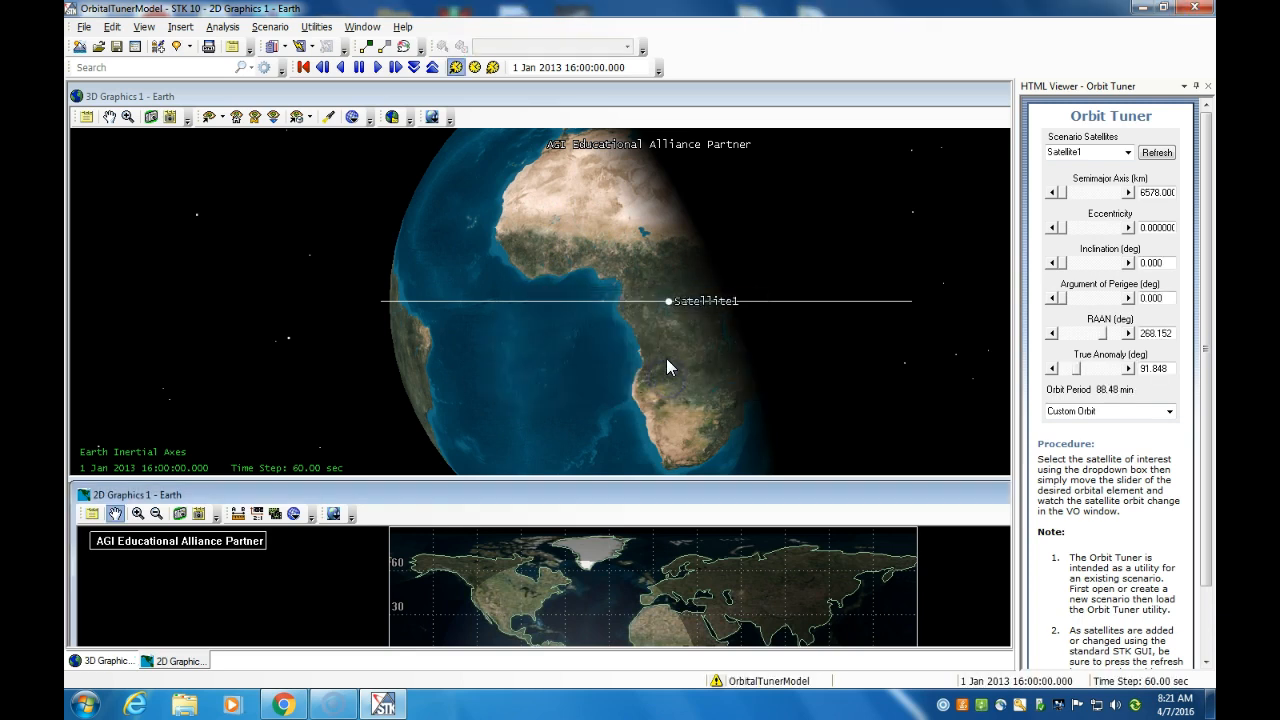
pyautogui.moveTo(671, 351); pyautogui.dragTo(684, 381)
pyautogui.moveTo(645, 307); pyautogui.dragTo(630, 250, button='right')
pyautogui.moveTo(702, 383)
pyautogui.mouseDown()
pyautogui.moveTo(694, 371)
pyautogui.moveTo(714, 369)
pyautogui.mouseUp()
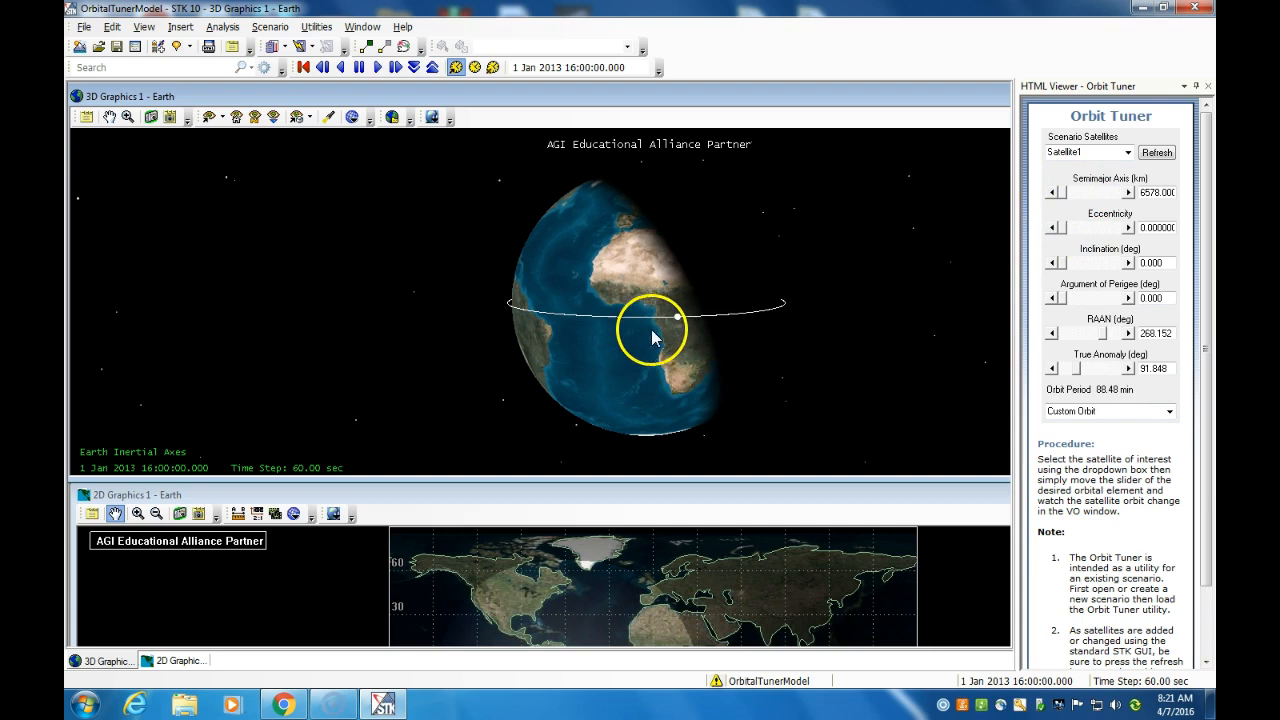
pyautogui.moveTo(650, 363); pyautogui.dragTo(580, 377)
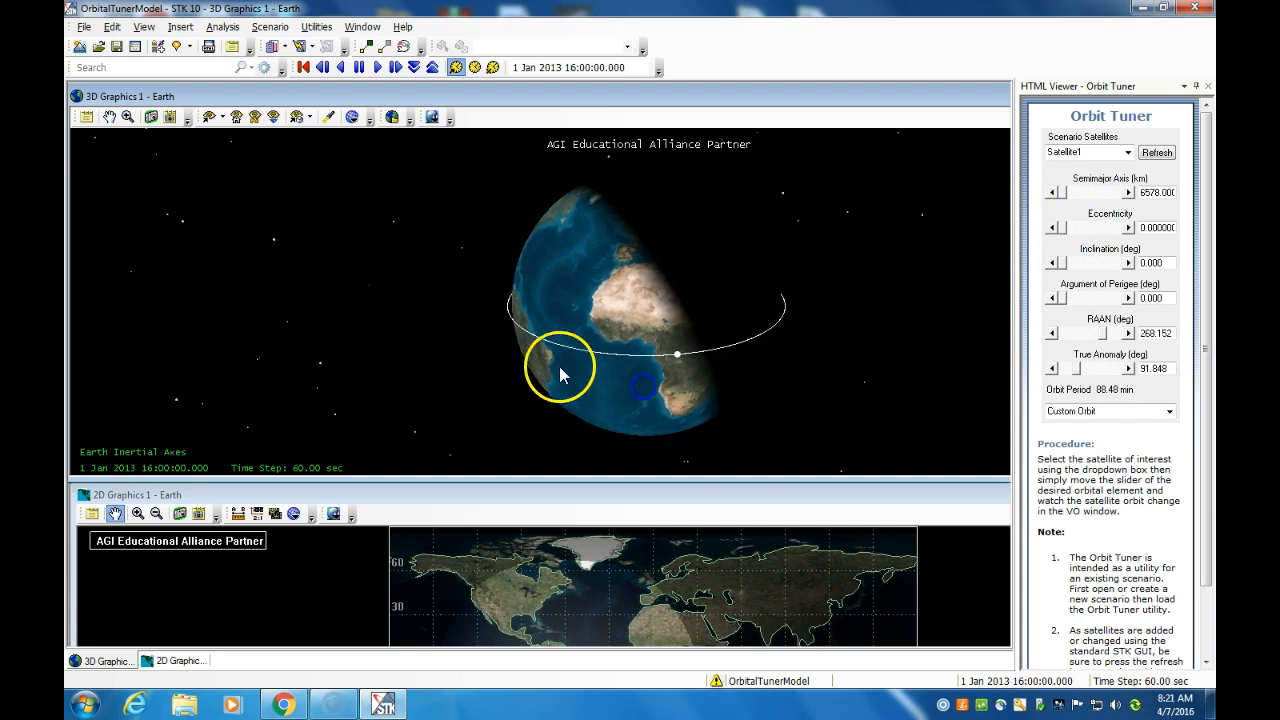
pyautogui.scroll(3, 506, 320)
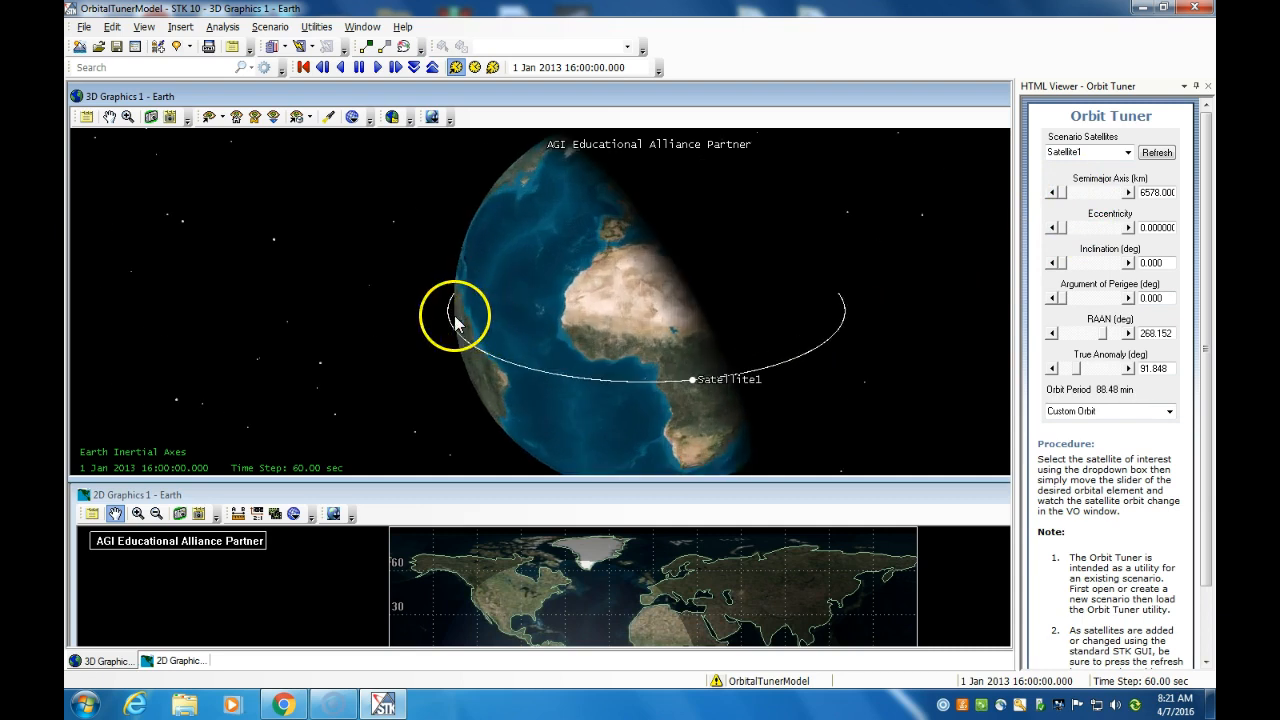
pyautogui.scroll(3, 440, 314)
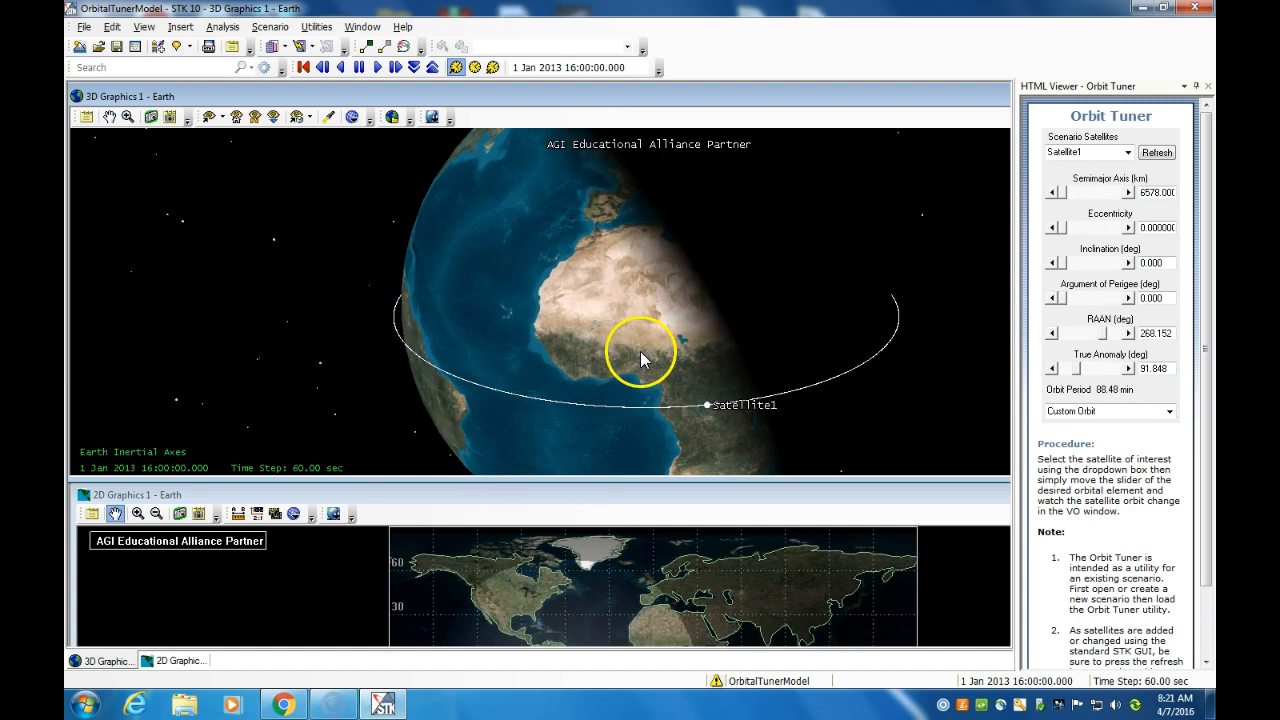
pyautogui.scroll(-3, 641, 355)
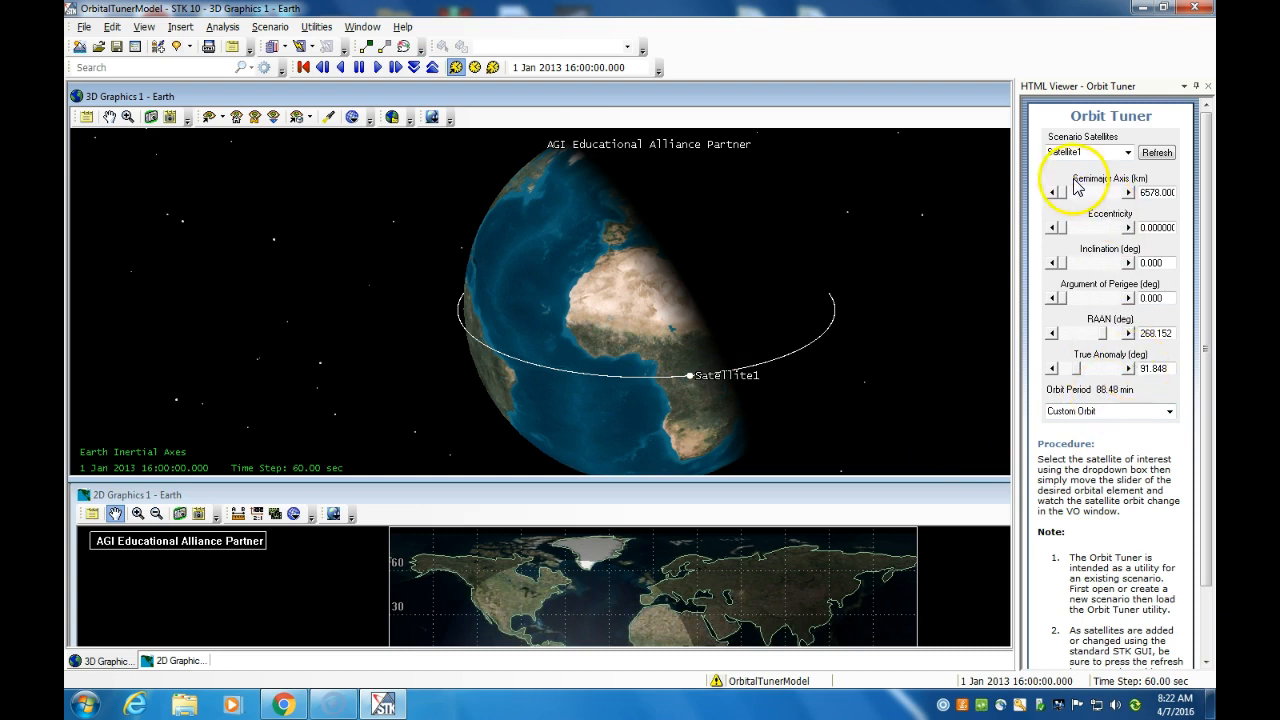
# Step: Raise Satellite1's semimajor axis to 16794 km (360.96 min period) and zoom out to see the orbit
pyautogui.moveTo(1065, 193); pyautogui.dragTo(1078, 195)
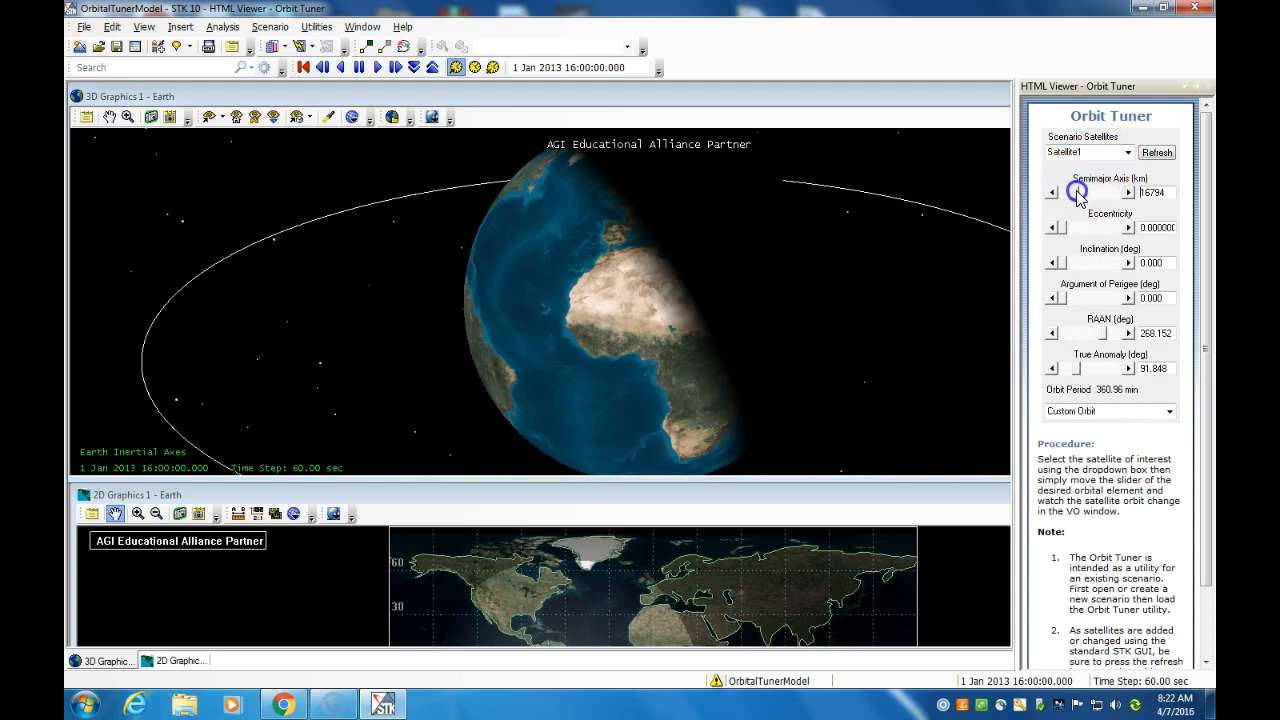
pyautogui.moveTo(783, 336); pyautogui.dragTo(781, 283, button='right')
pyautogui.moveTo(776, 322)
pyautogui.mouseDown()
pyautogui.moveTo(763, 274)
pyautogui.moveTo(777, 326)
pyautogui.mouseUp()
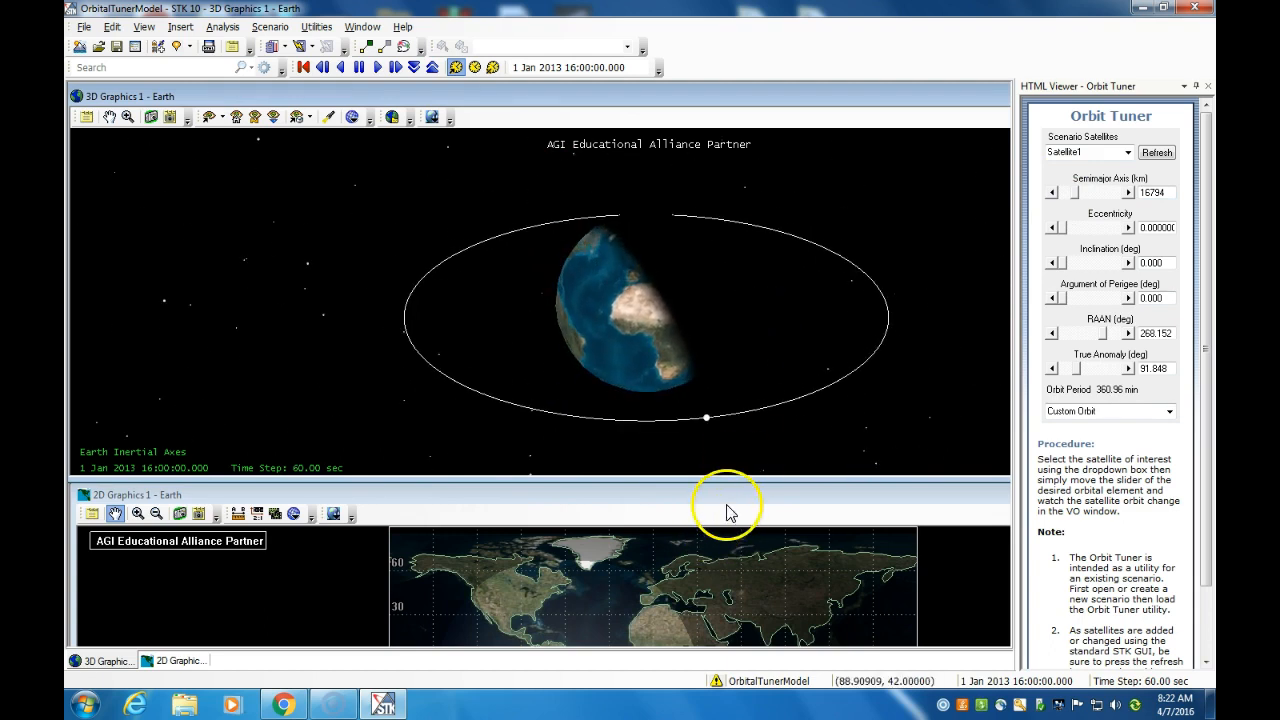
# Step: Shorten the 3D view pane and stretch the 2D map window taller
pyautogui.moveTo(726, 481); pyautogui.dragTo(726, 429)
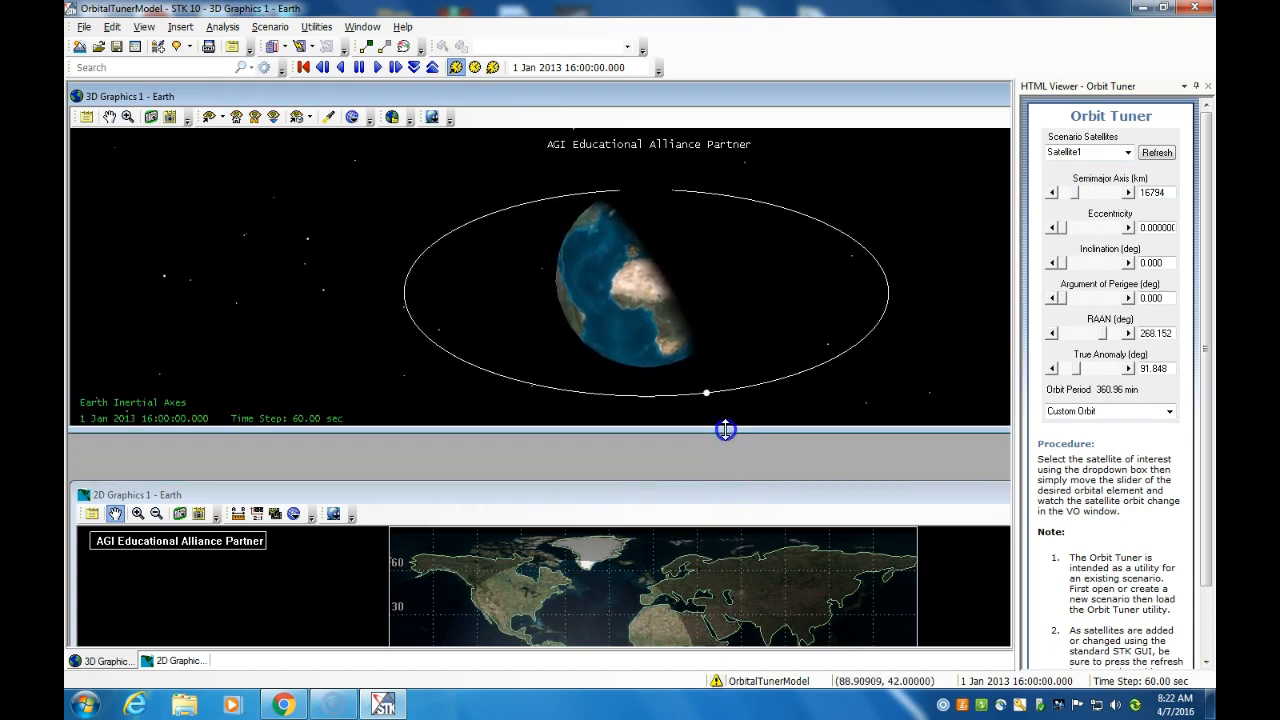
pyautogui.click(712, 528)
pyautogui.moveTo(712, 508); pyautogui.dragTo(713, 447)
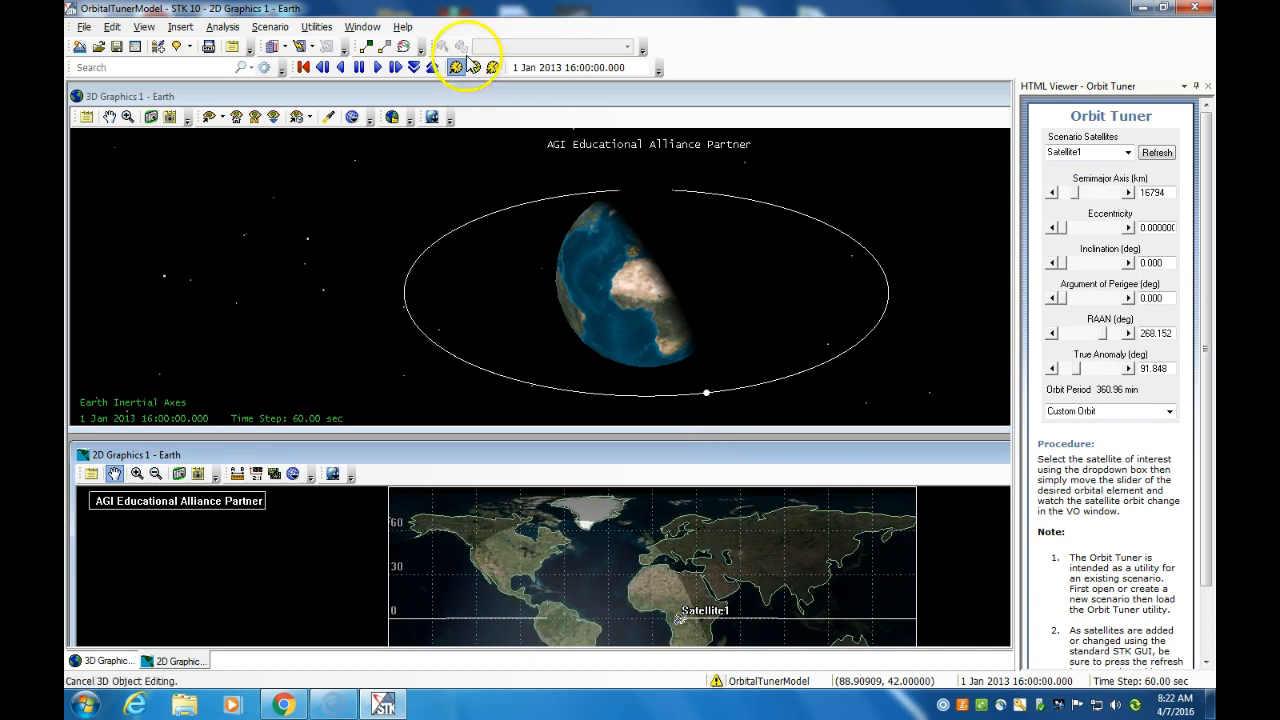
# Step: Tile the 2D map and 3D view windows horizontally and start the scenario animation
pyautogui.click(362, 26)
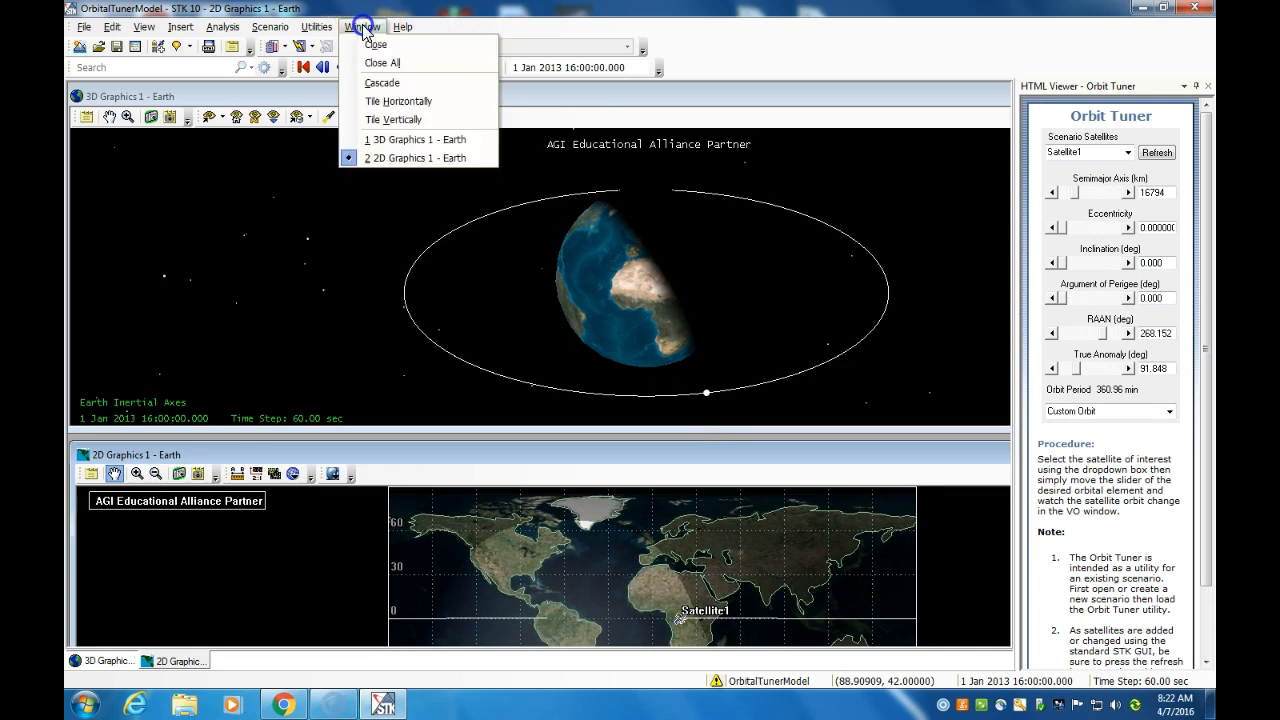
pyautogui.click(380, 101)
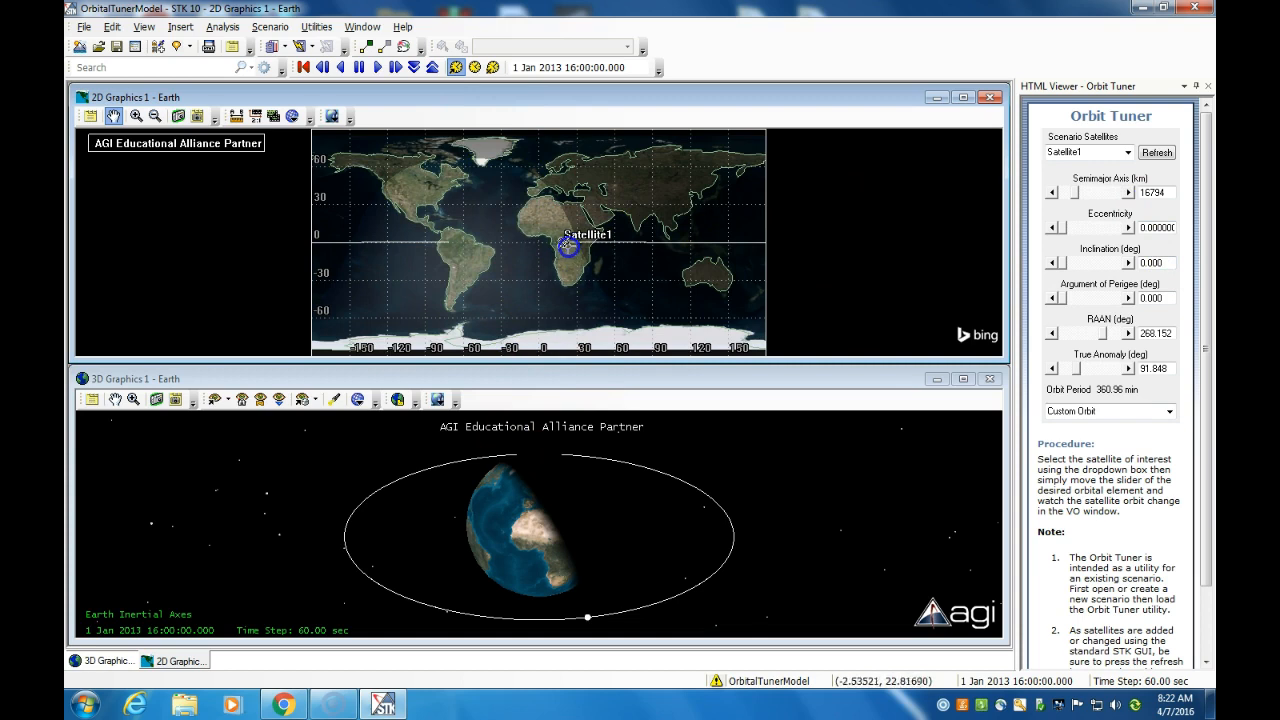
pyautogui.click(375, 69)
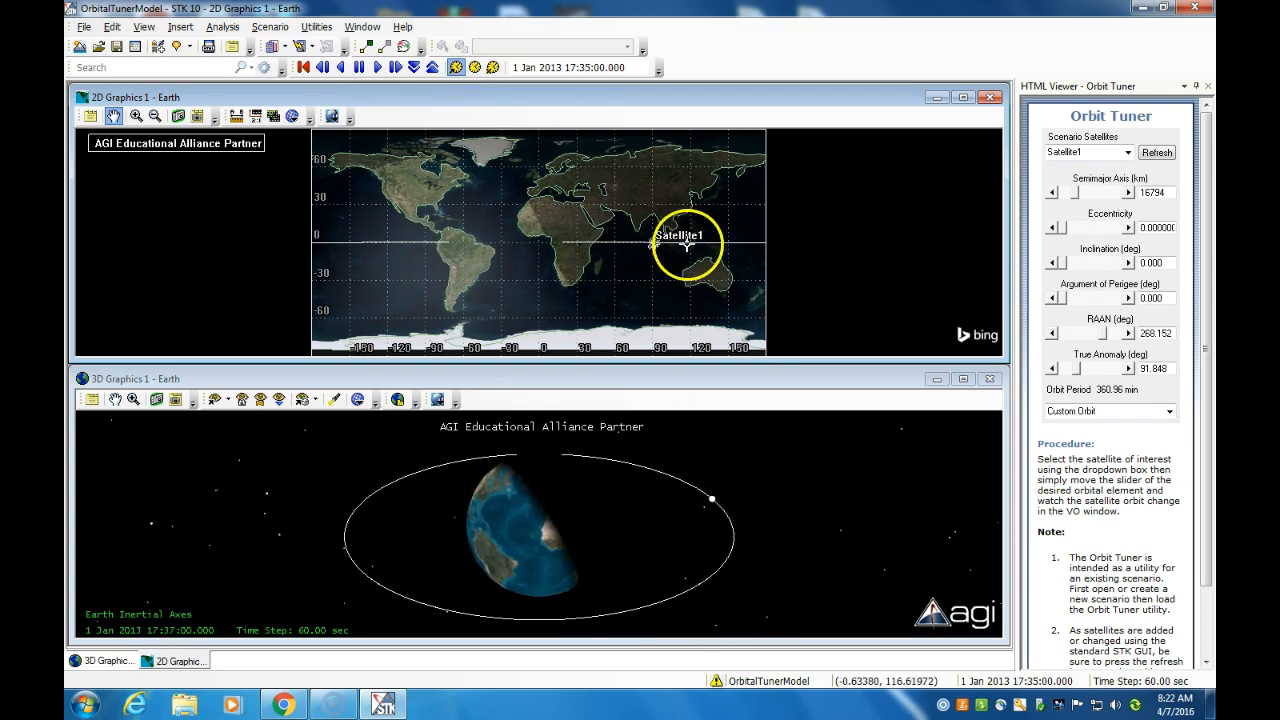
# Step: Raise the semimajor axis to 27011 km and increase eccentricity to make the orbit elliptical
pyautogui.moveTo(1075, 192); pyautogui.dragTo(1088, 192)
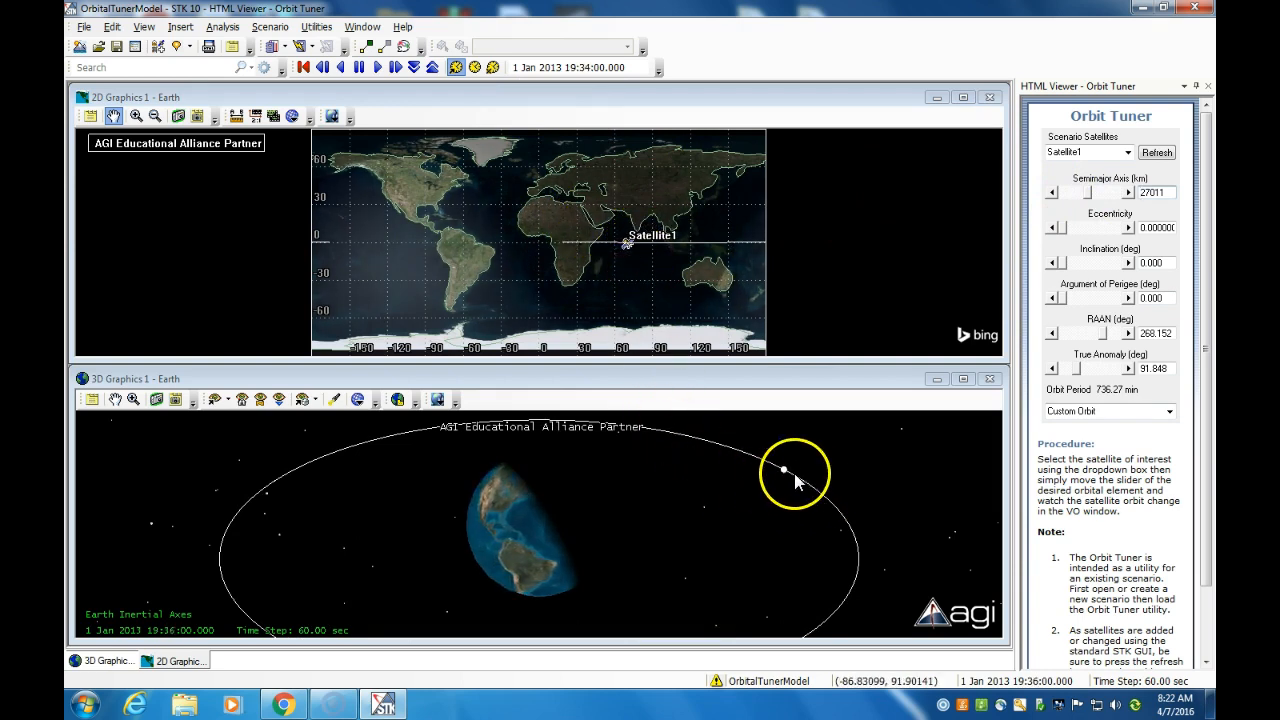
pyautogui.click(1062, 229)
pyautogui.moveTo(1062, 232); pyautogui.dragTo(1091, 232)
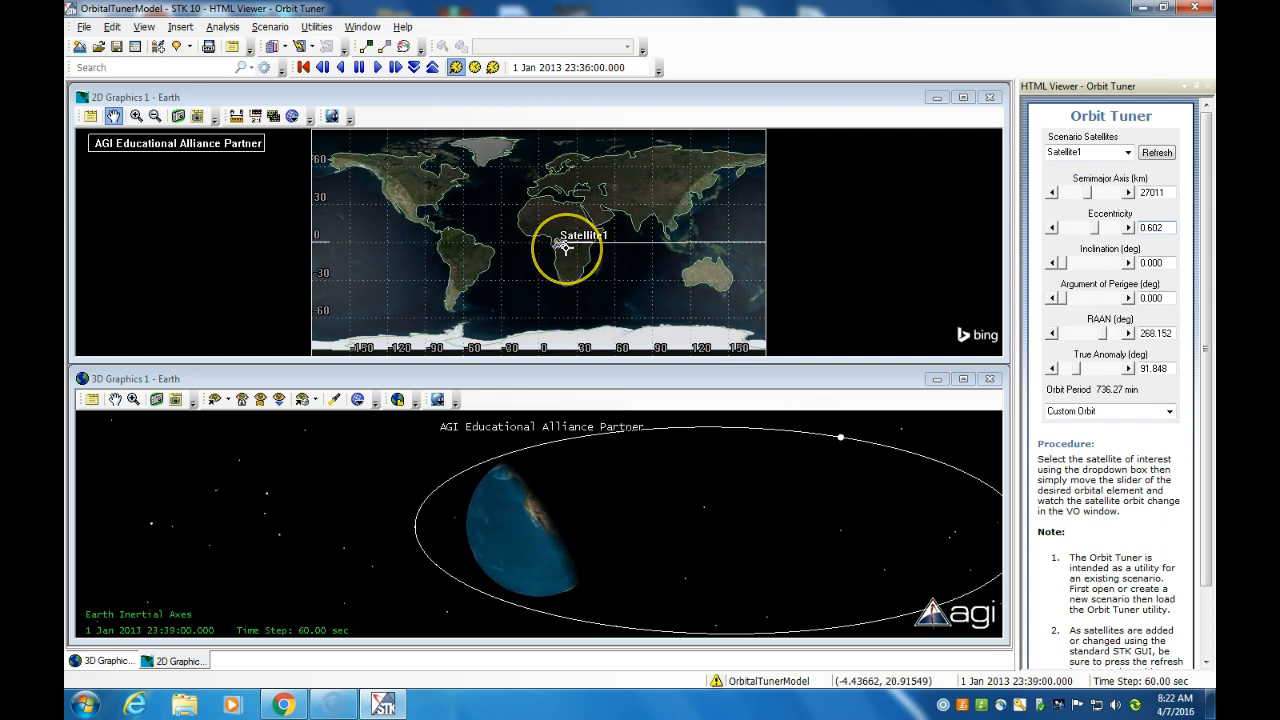
pyautogui.click(727, 455)
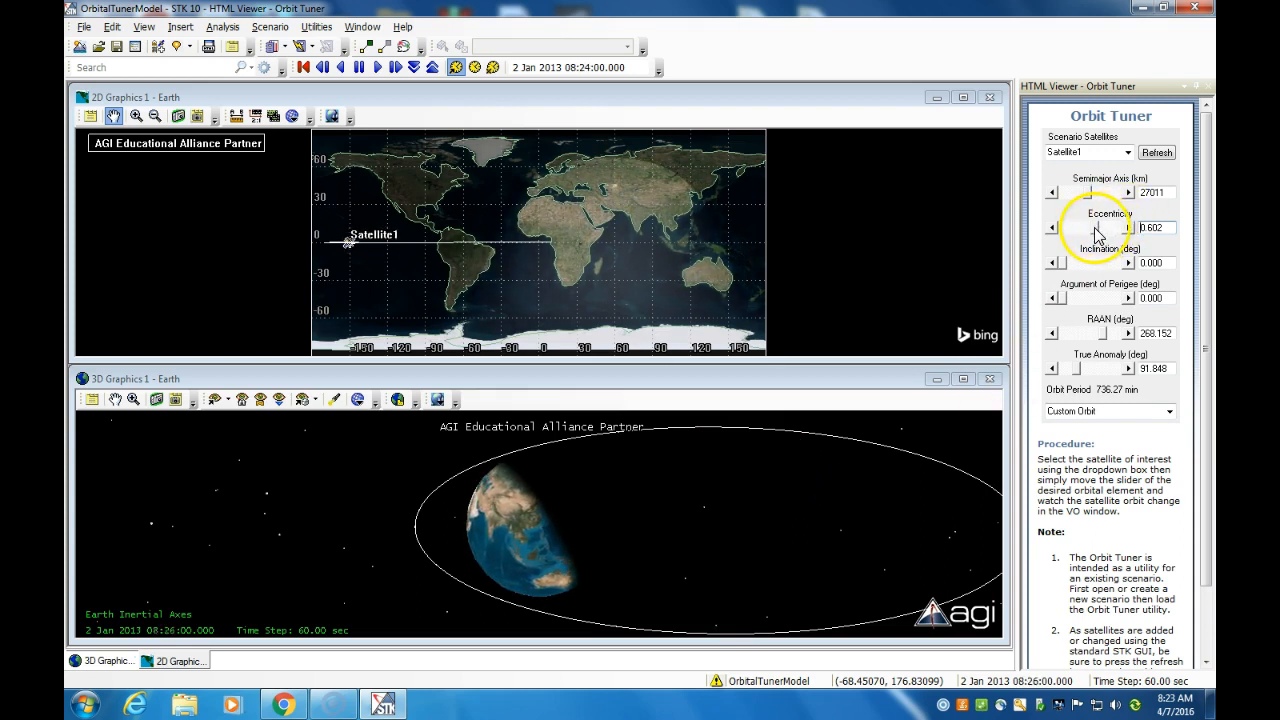
# Step: Tilt the orbit by raising its inclination, zoom out, then rework eccentricity and inclination
pyautogui.moveTo(1060, 264); pyautogui.dragTo(1094, 266)
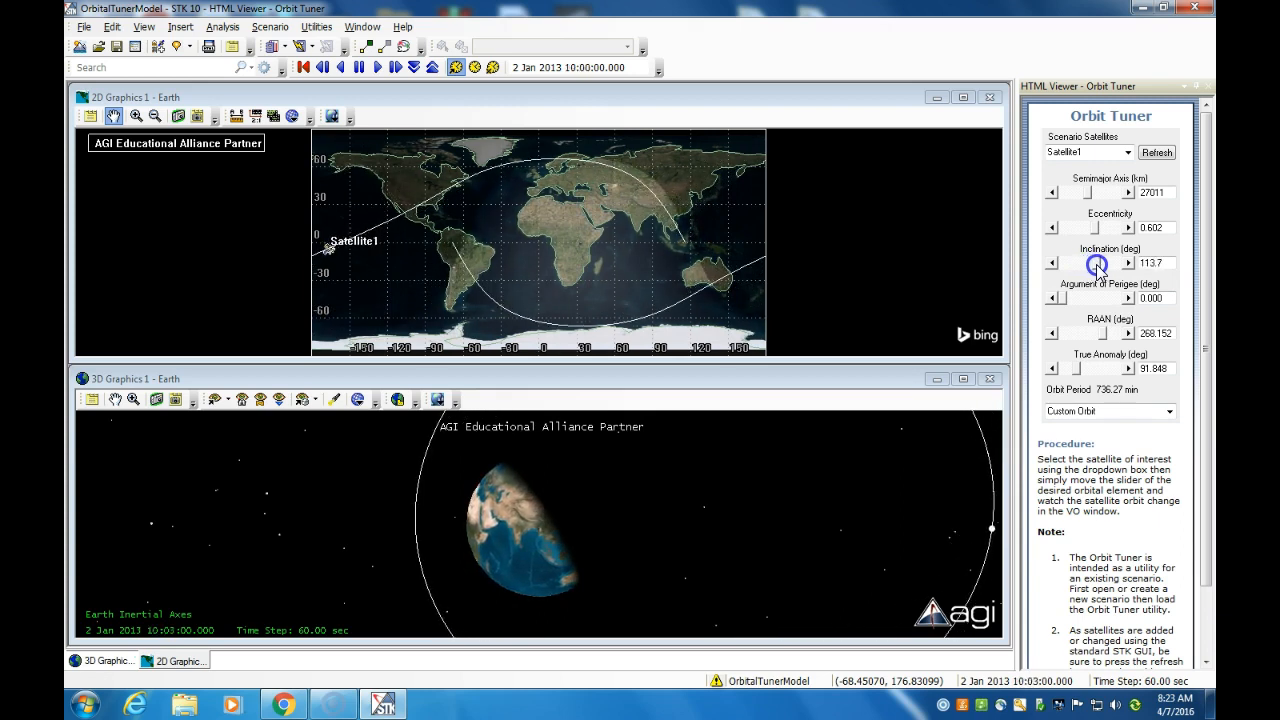
pyautogui.click(714, 496)
pyautogui.moveTo(714, 494); pyautogui.dragTo(715, 447, button='right')
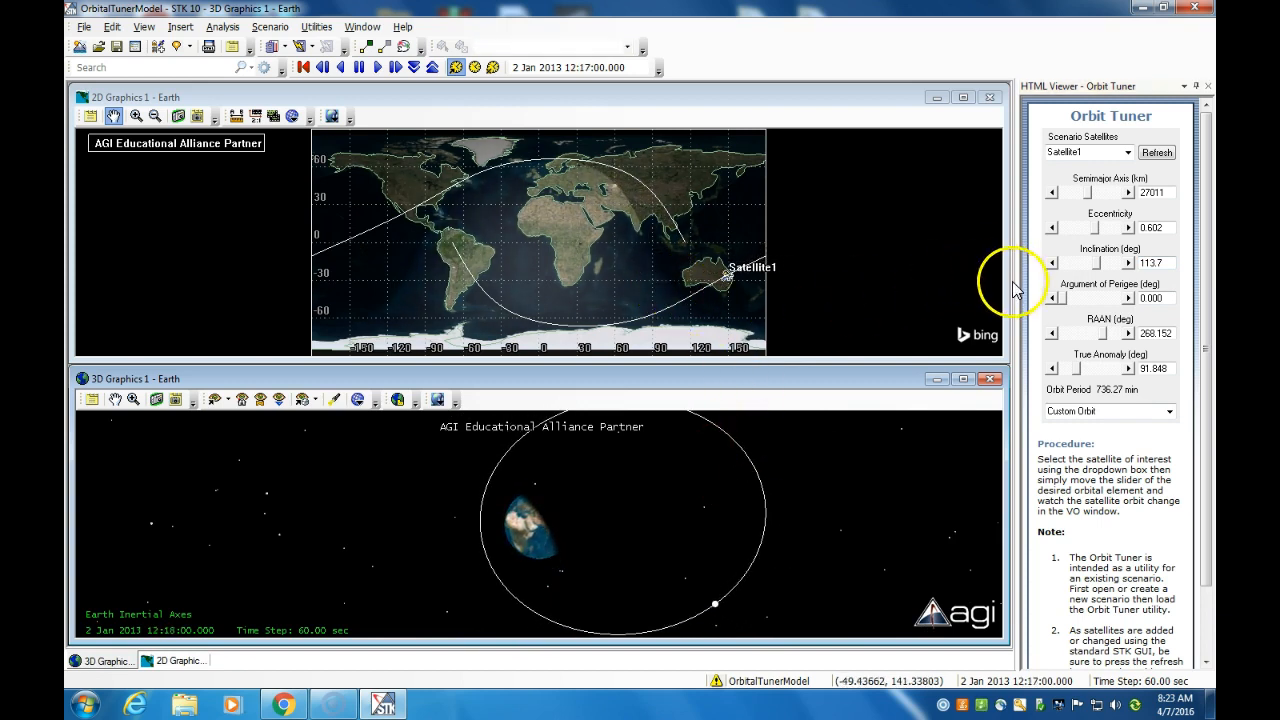
pyautogui.moveTo(1096, 228); pyautogui.dragTo(1049, 228)
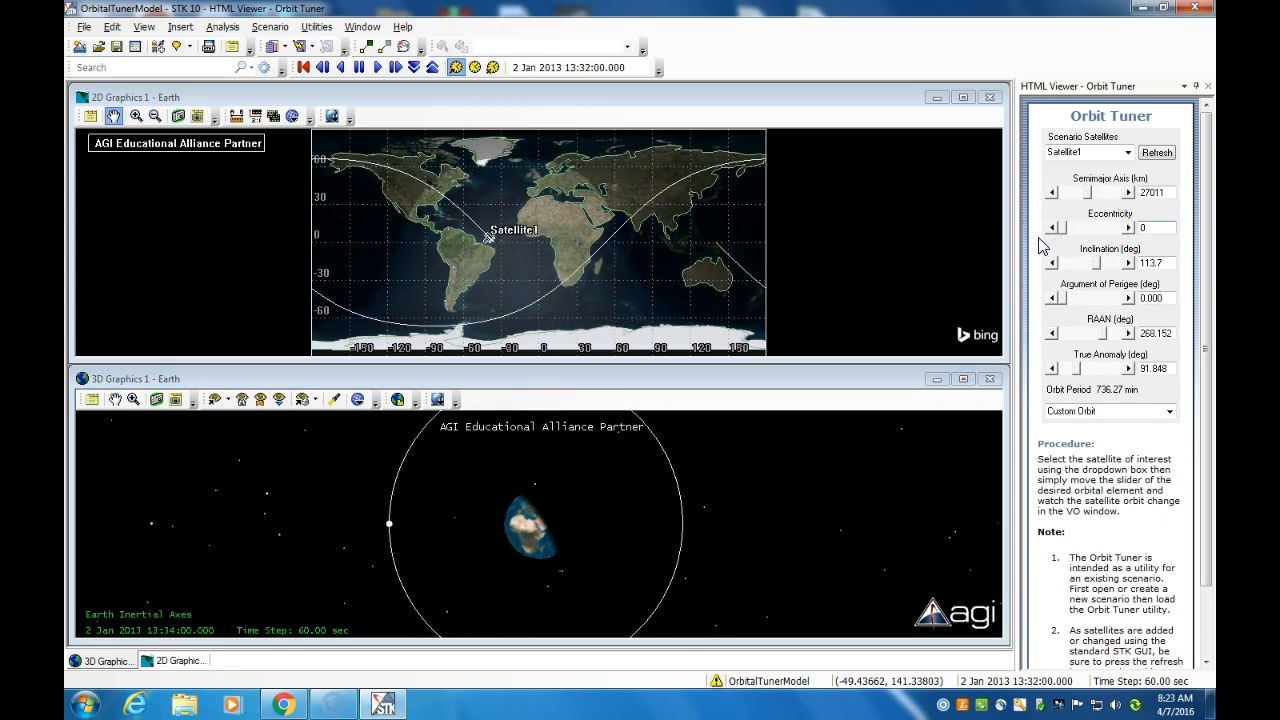
pyautogui.moveTo(1096, 264)
pyautogui.mouseDown()
pyautogui.moveTo(1126, 265)
pyautogui.moveTo(1098, 263)
pyautogui.mouseUp()
# Step: Sweep the semimajor axis from 6578 km through 7855 km to 21903 km, then raise argument of perigee
pyautogui.moveTo(1090, 193); pyautogui.dragTo(1066, 200)
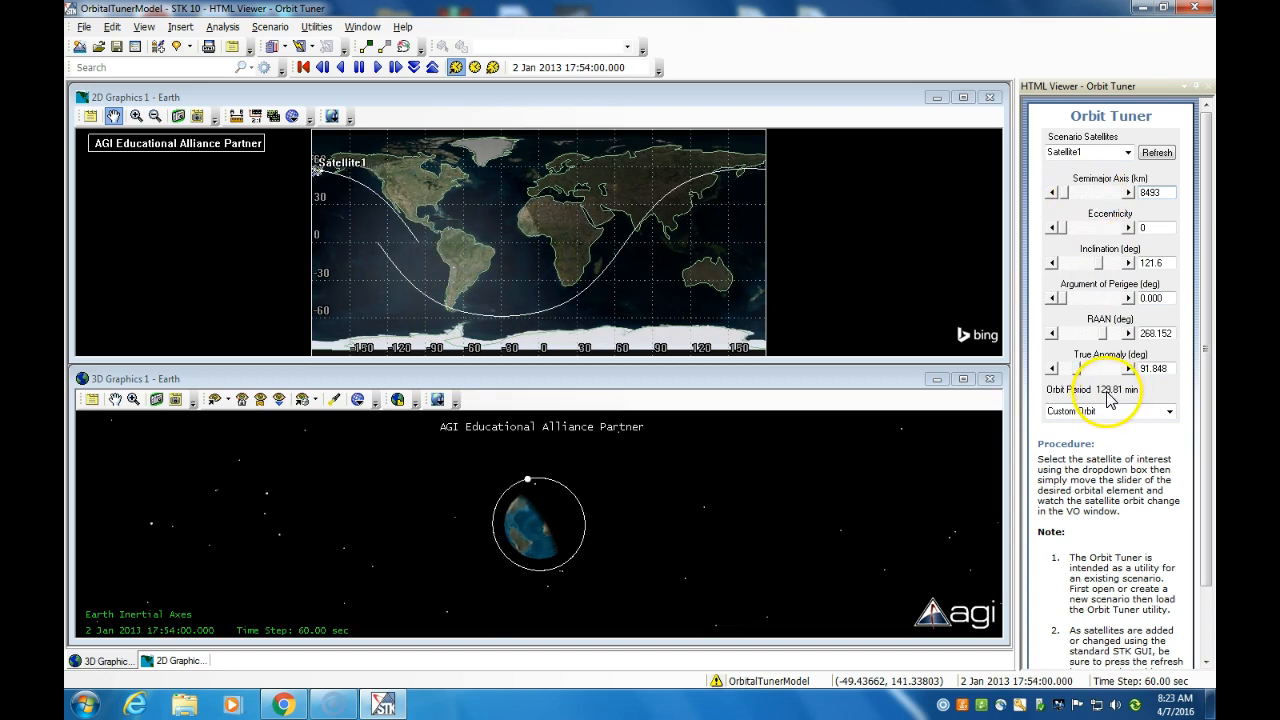
pyautogui.moveTo(1063, 192); pyautogui.dragTo(1055, 193)
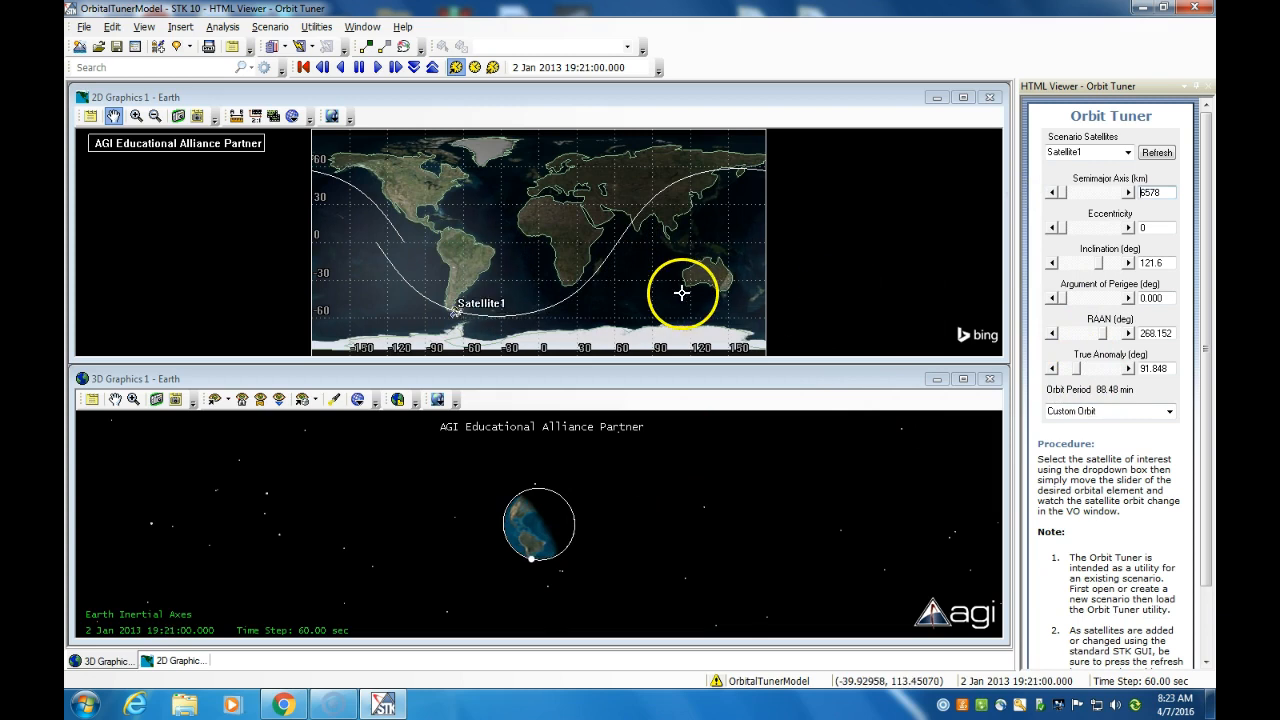
pyautogui.moveTo(1062, 192); pyautogui.dragTo(1103, 240)
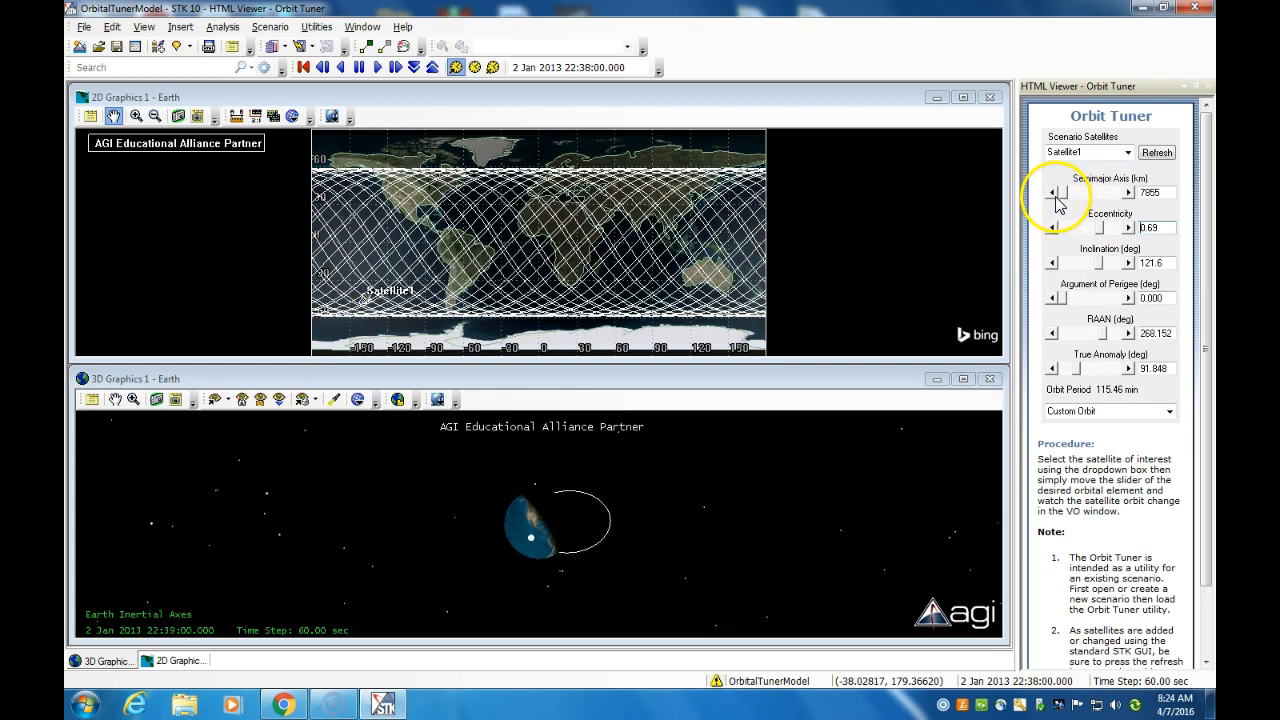
pyautogui.moveTo(1060, 192); pyautogui.dragTo(1082, 194)
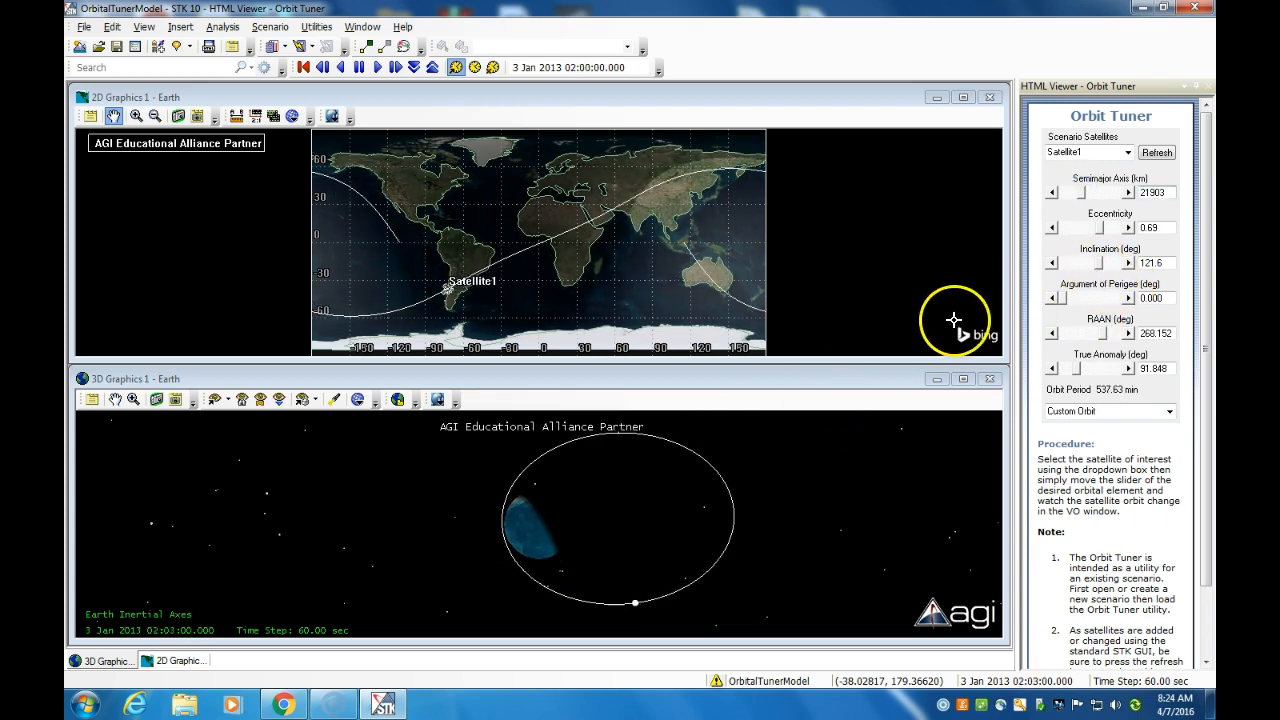
pyautogui.moveTo(506, 531); pyautogui.dragTo(530, 430, button='right')
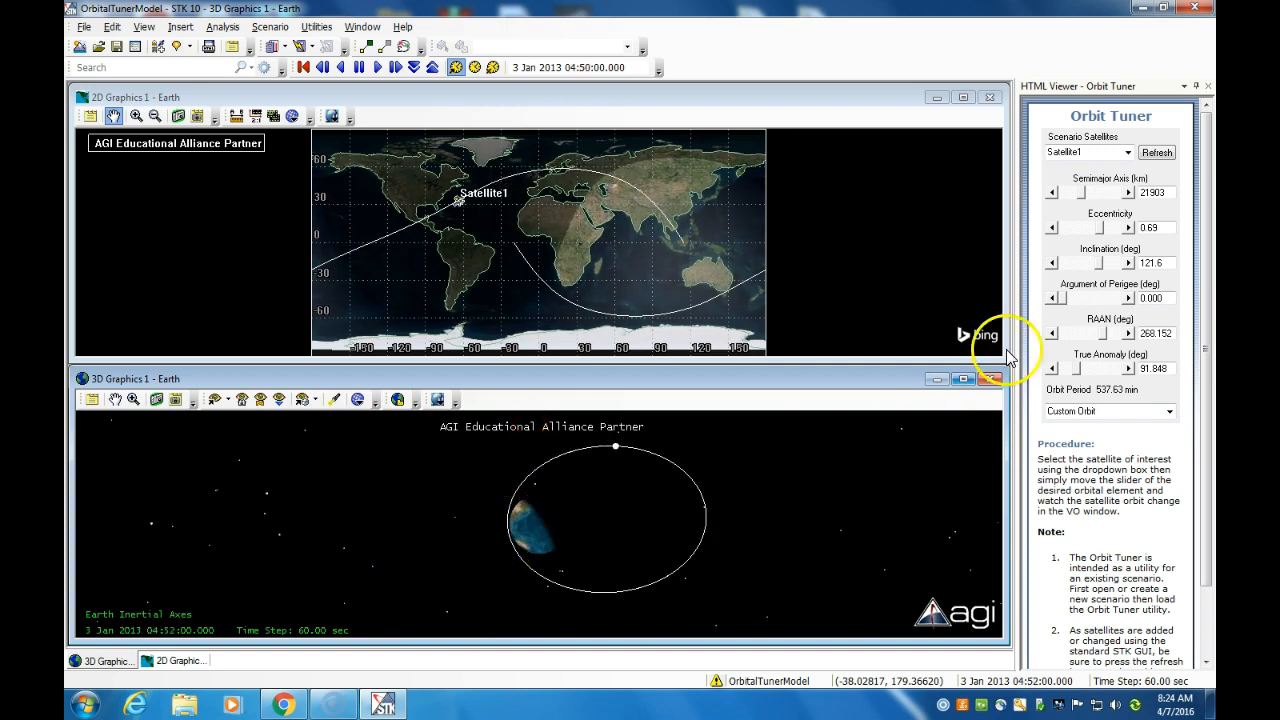
pyautogui.moveTo(1062, 300); pyautogui.dragTo(1103, 300)
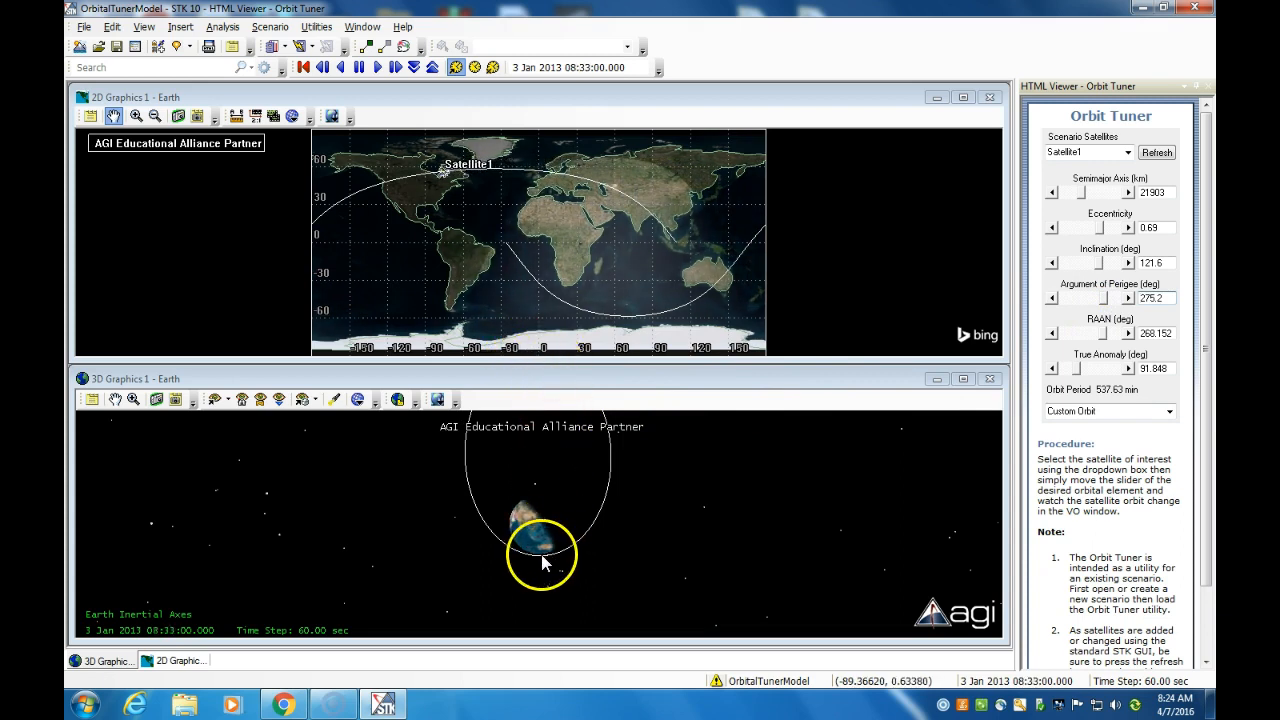
# Step: Slide argument of perigee back to 0°, swing RAAN to 307°, and advance true anomaly to 360°
pyautogui.moveTo(1101, 299); pyautogui.dragTo(1043, 303)
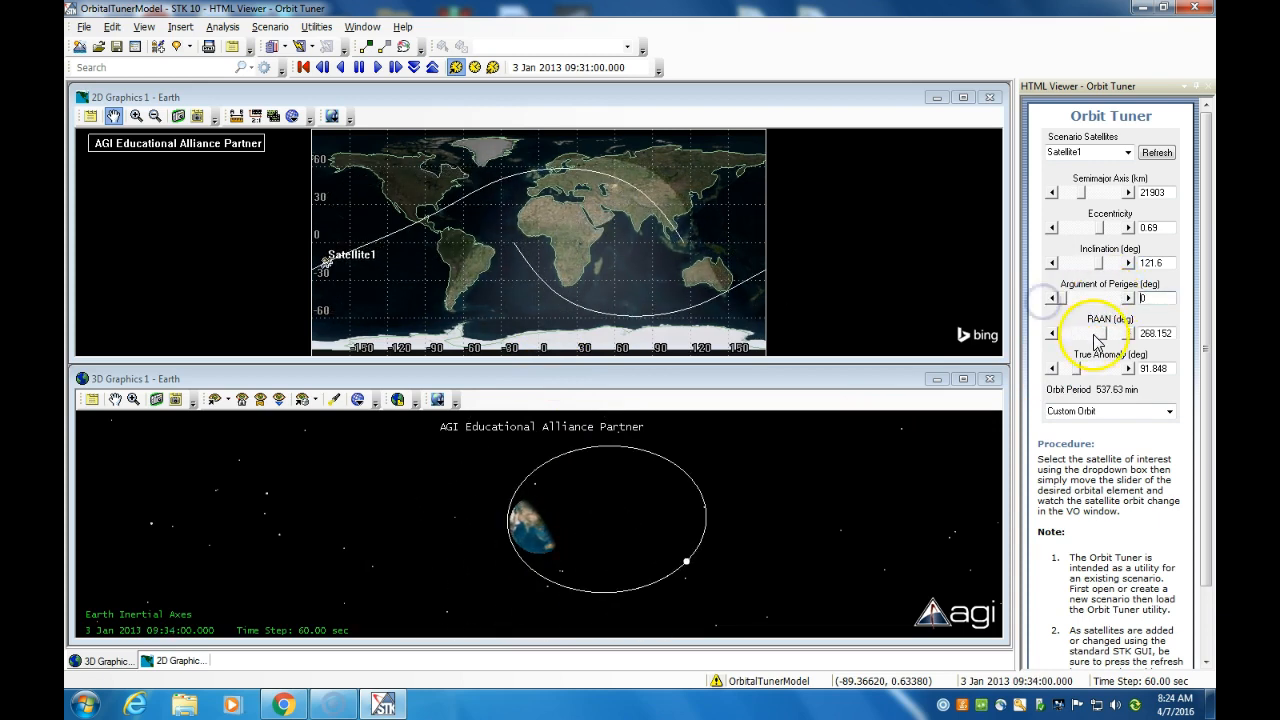
pyautogui.moveTo(1102, 337)
pyautogui.mouseDown()
pyautogui.moveTo(1065, 336)
pyautogui.moveTo(1091, 327)
pyautogui.mouseUp()
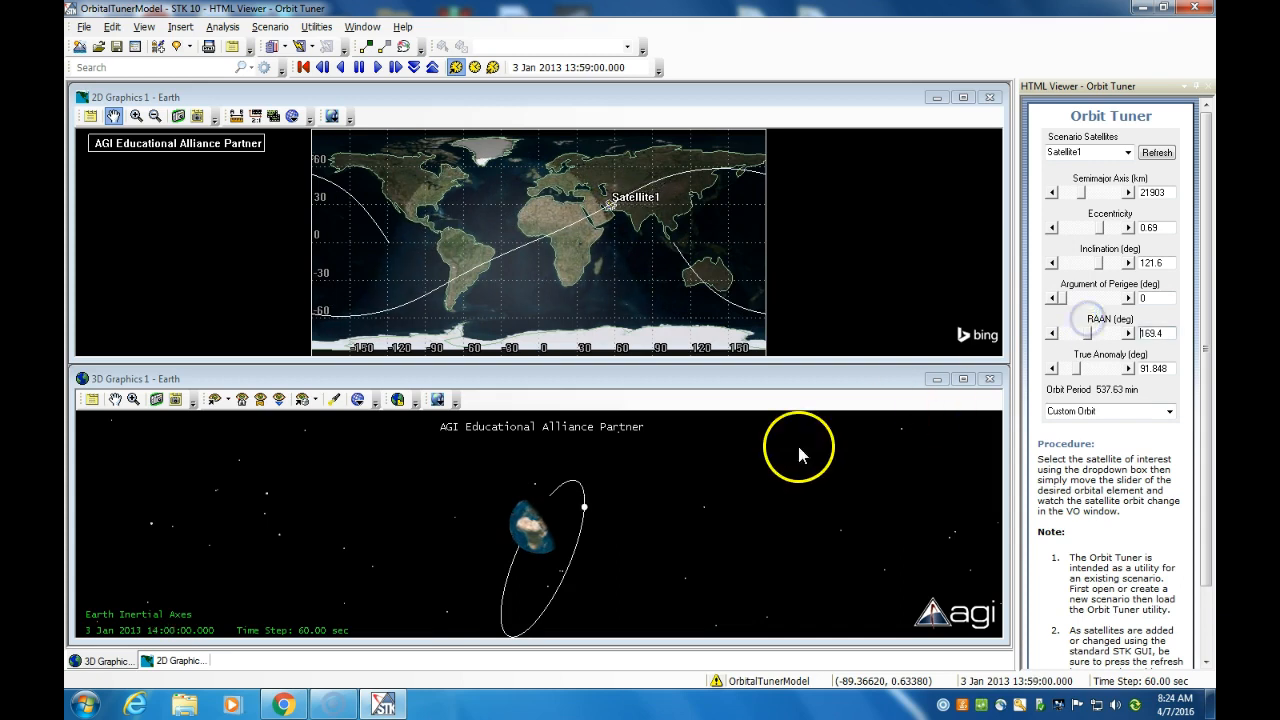
pyautogui.moveTo(1087, 333); pyautogui.dragTo(1064, 371)
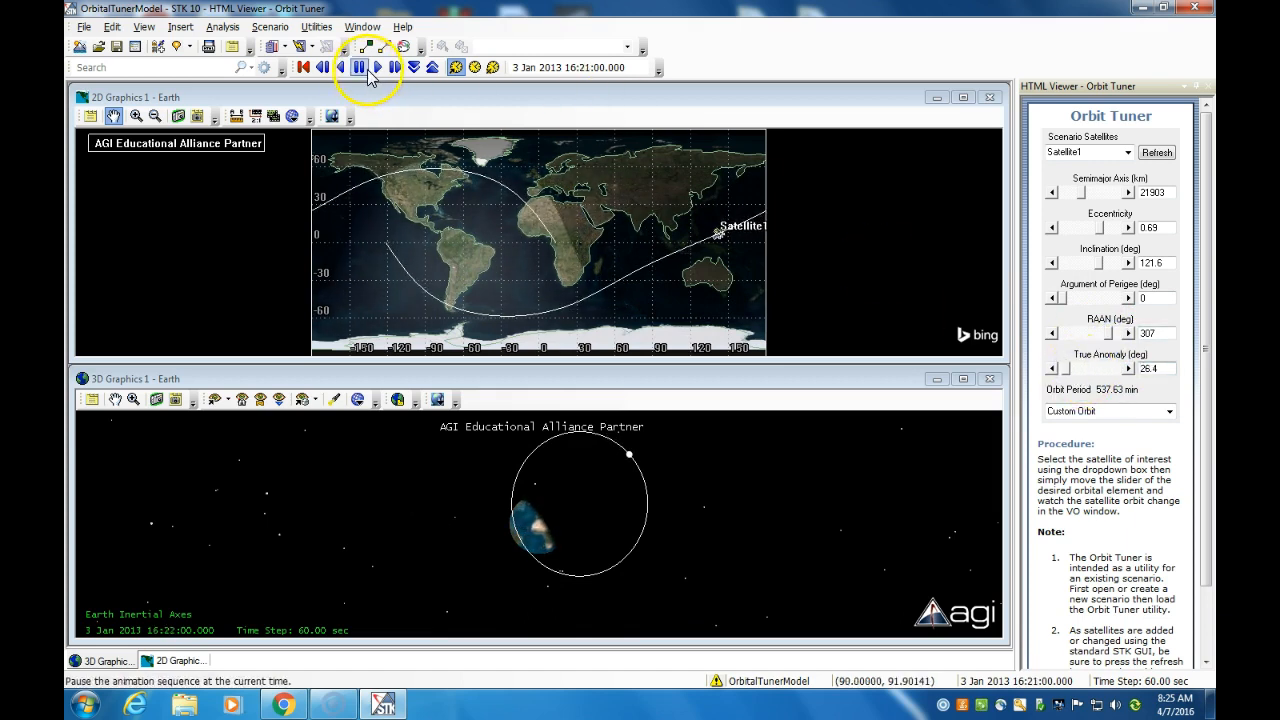
pyautogui.moveTo(1066, 372); pyautogui.dragTo(1092, 372)
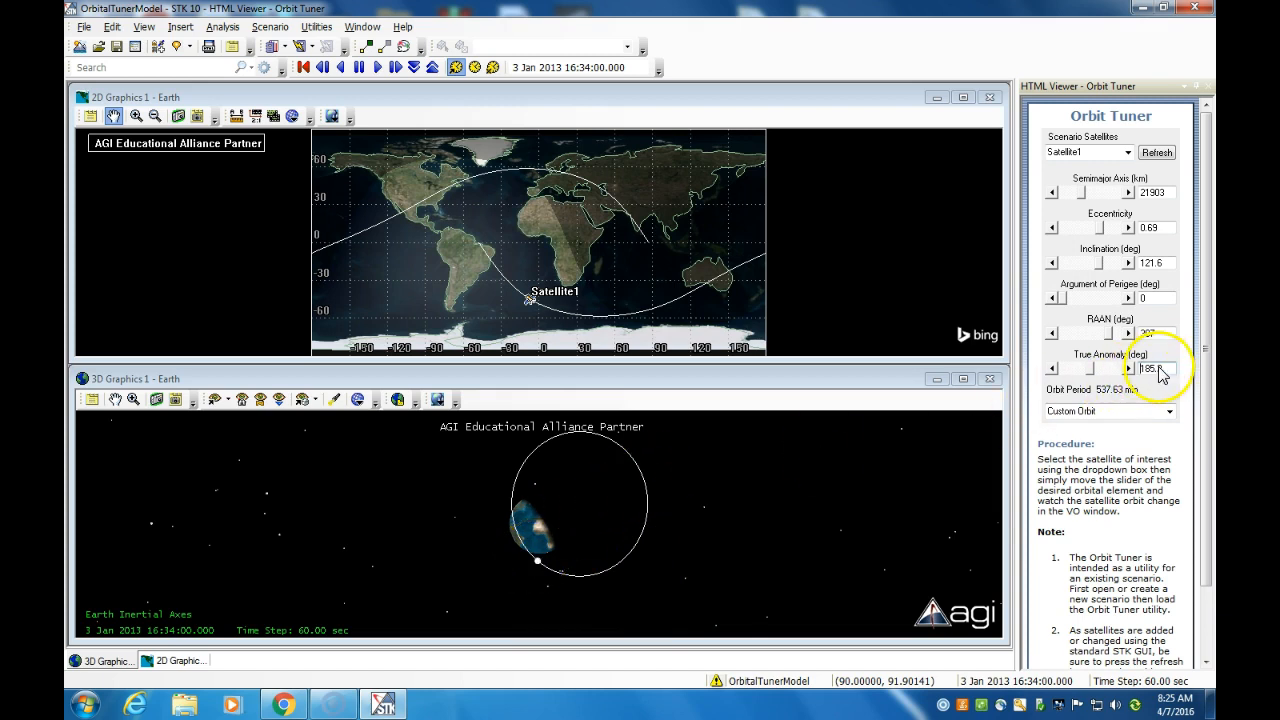
pyautogui.moveTo(1091, 372); pyautogui.dragTo(1120, 374)
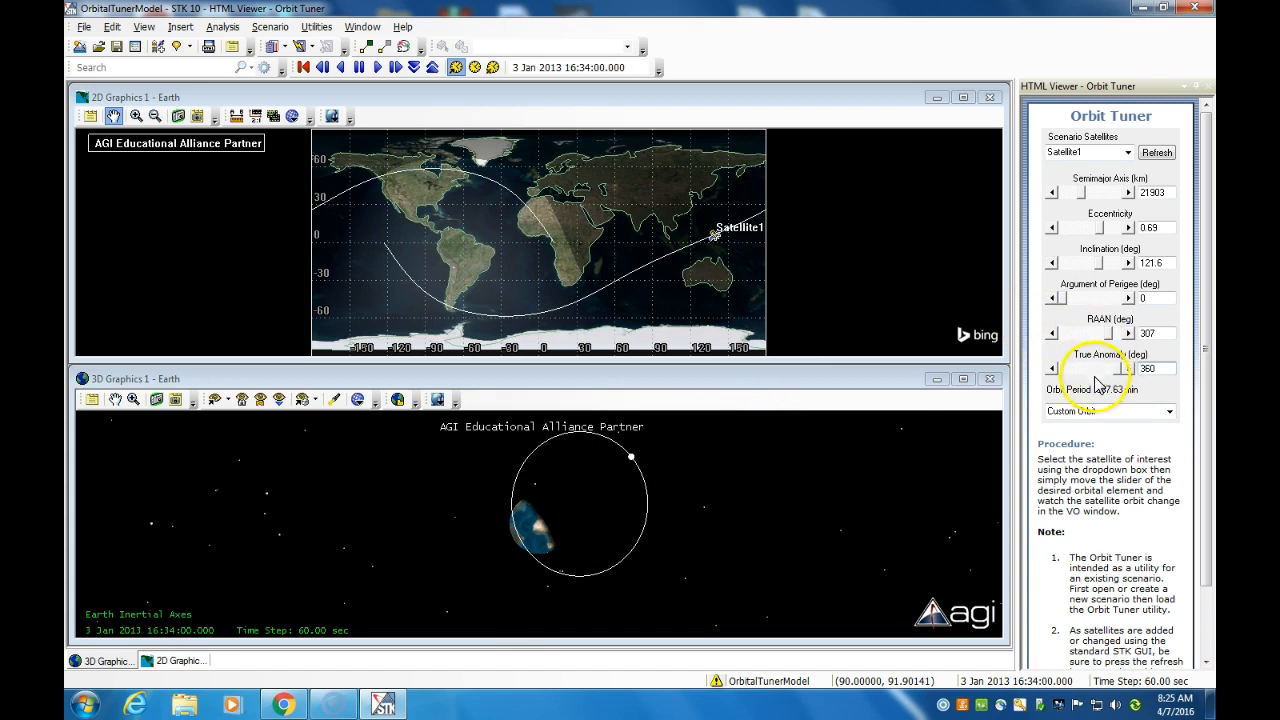
# Step: Apply the Low Earth Orbit preset, then zero the inclination, true anomaly and RAAN
pyautogui.click(1170, 414)
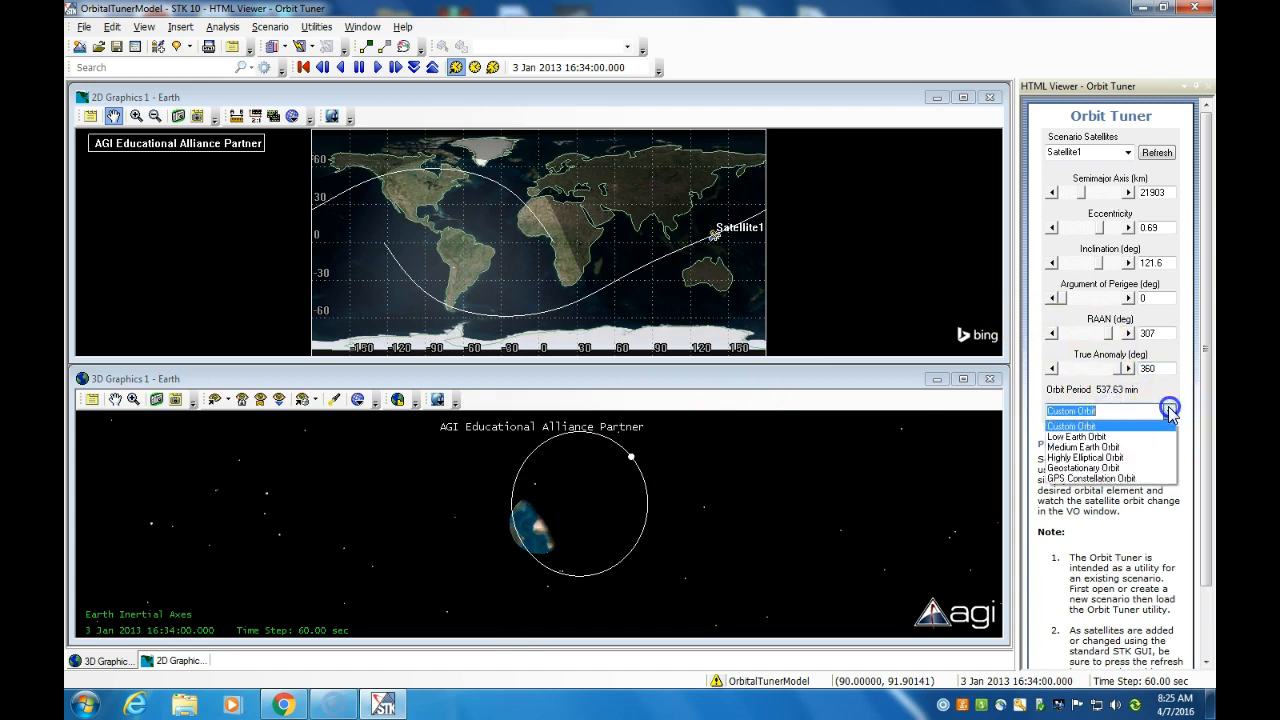
pyautogui.click(1103, 440)
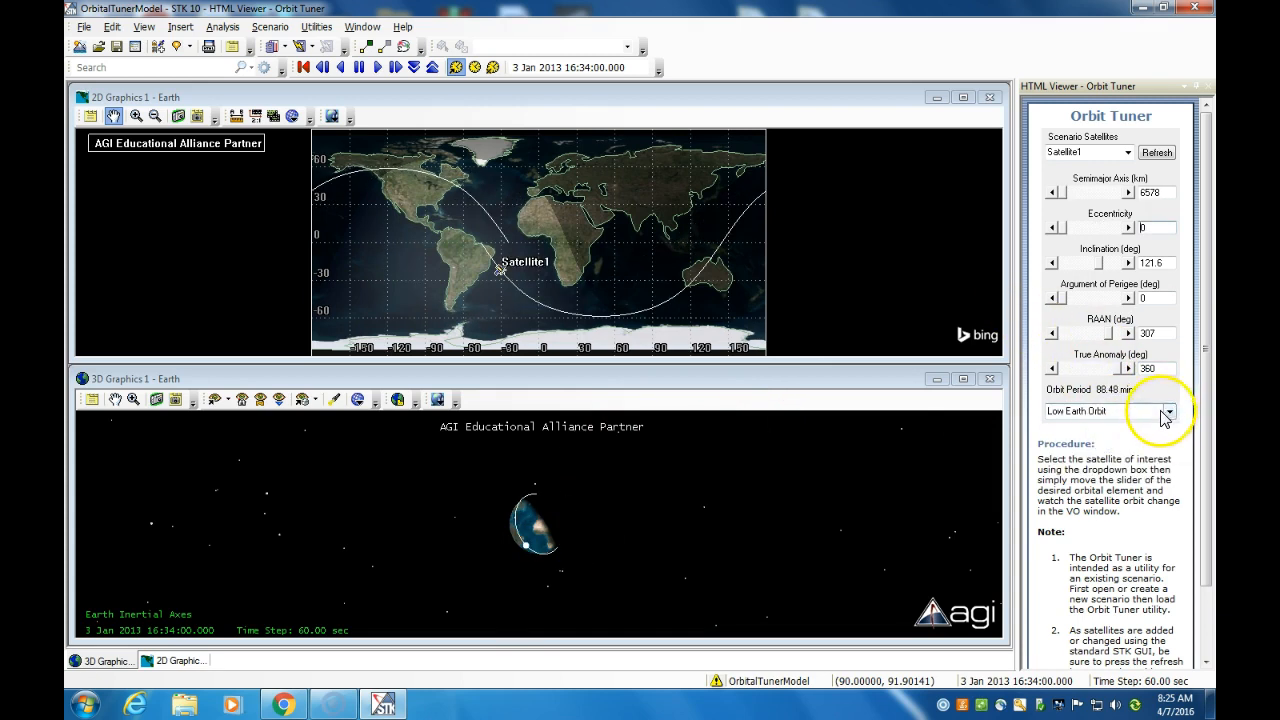
pyautogui.moveTo(1100, 267); pyautogui.dragTo(1050, 268)
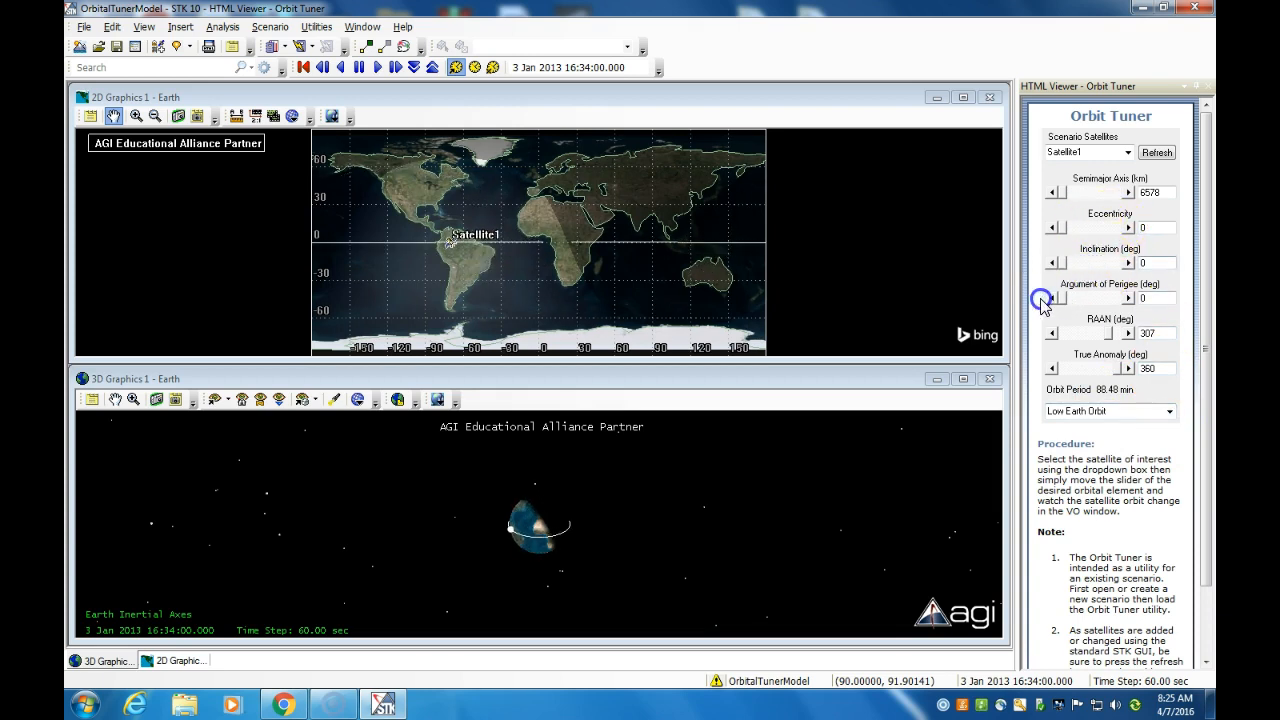
pyautogui.click(1115, 368)
pyautogui.moveTo(1113, 340); pyautogui.dragTo(1058, 337)
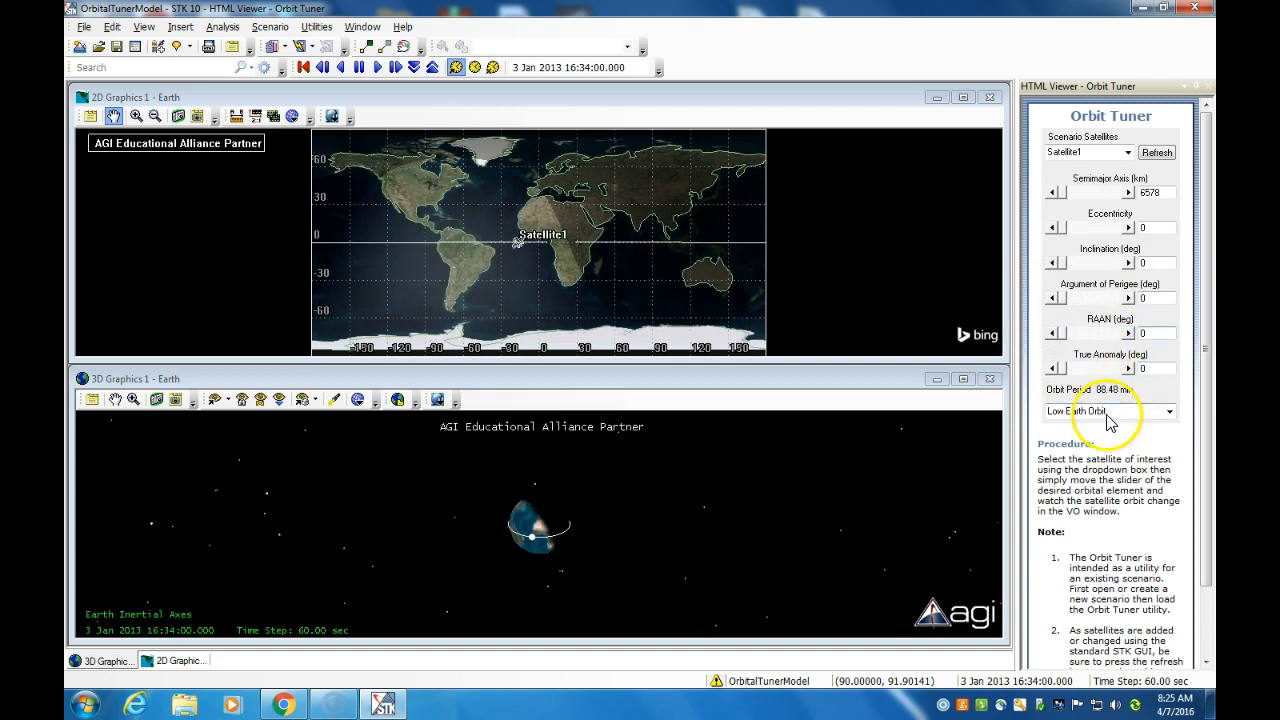
# Step: Switch the preset to Medium Earth Orbit, then to GPS Constellation Orbit
pyautogui.click(1168, 410)
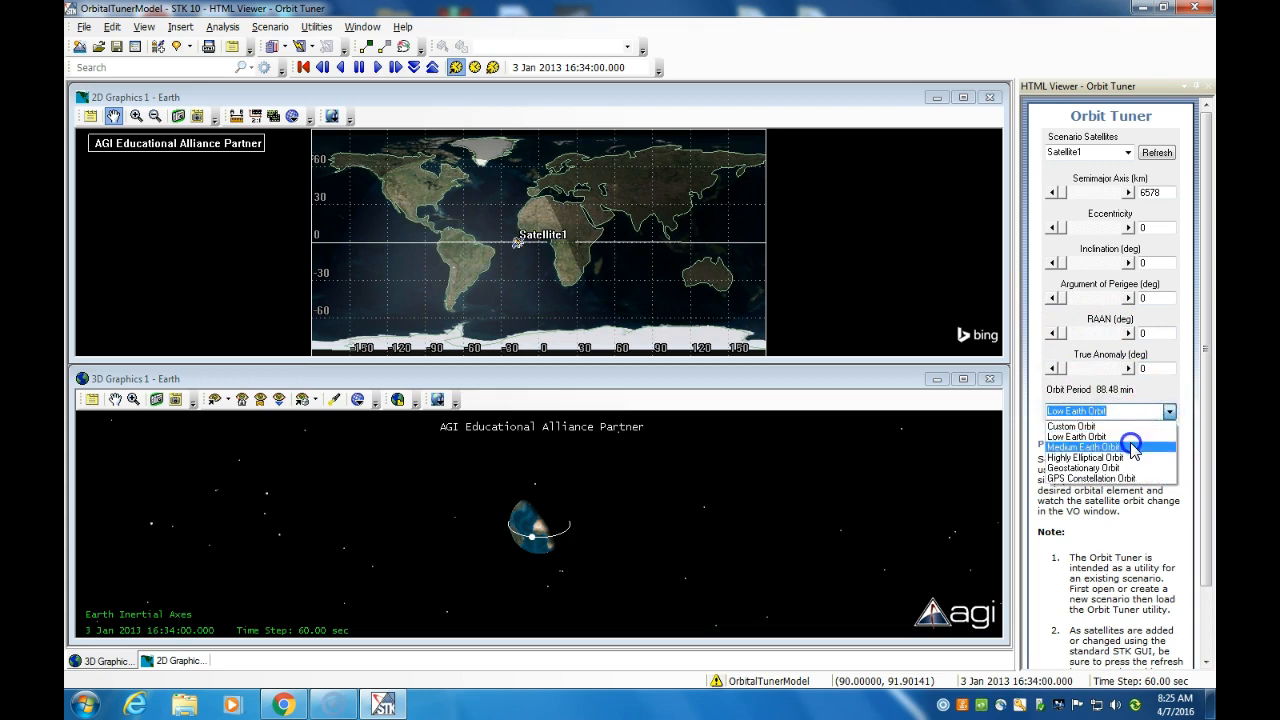
pyautogui.click(1130, 443)
pyautogui.click(1169, 411)
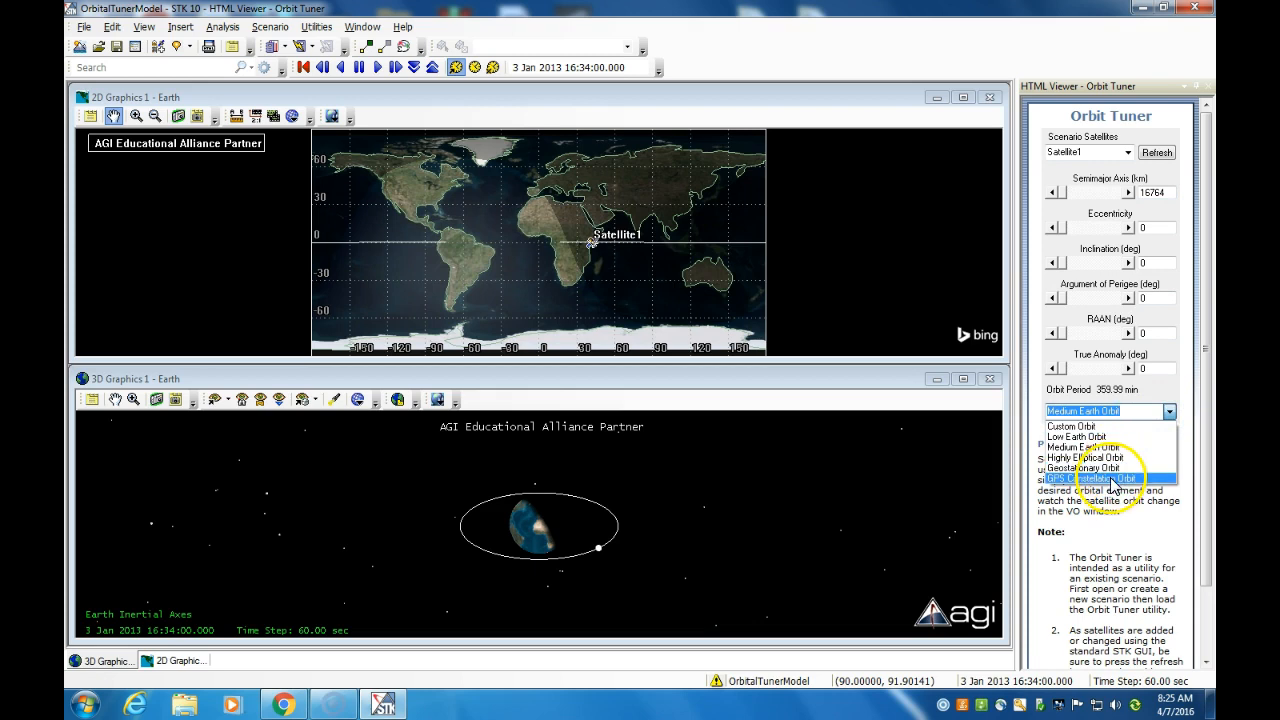
pyautogui.click(1112, 479)
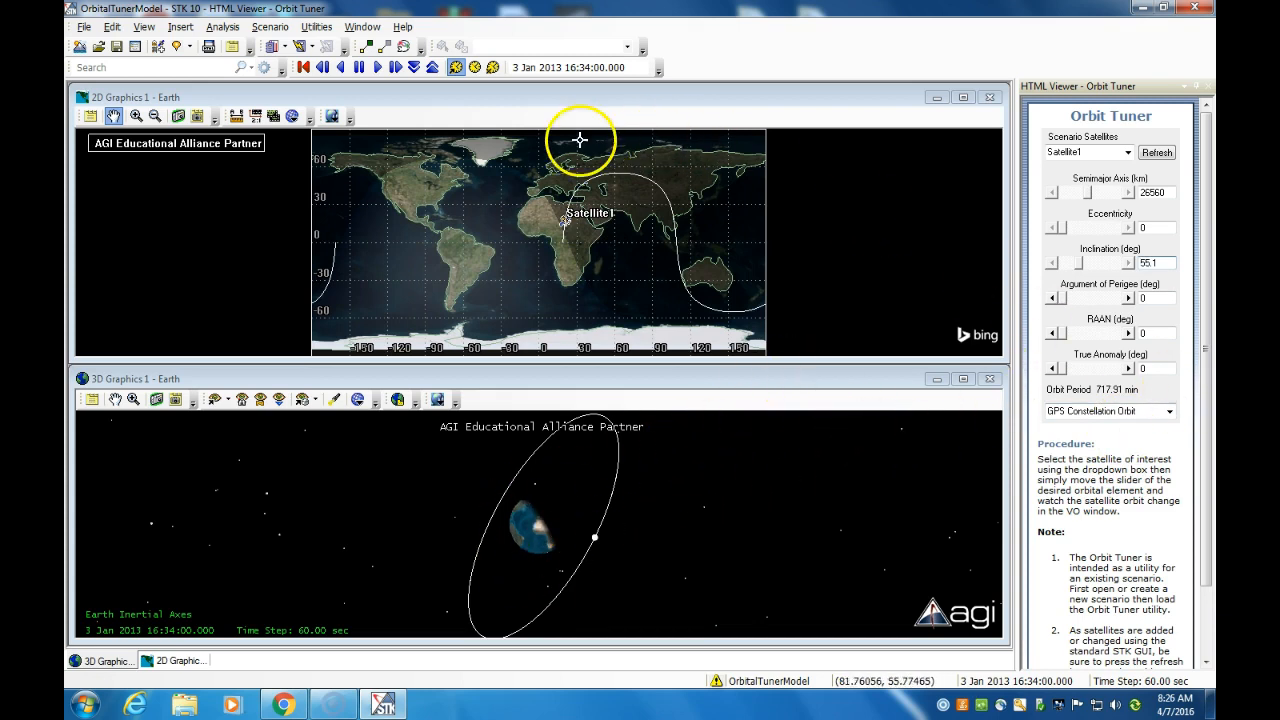
# Step: Animate the scenario forward, raising the time step to 7200 seconds, then pause
pyautogui.click(376, 67)
pyautogui.click(398, 67)
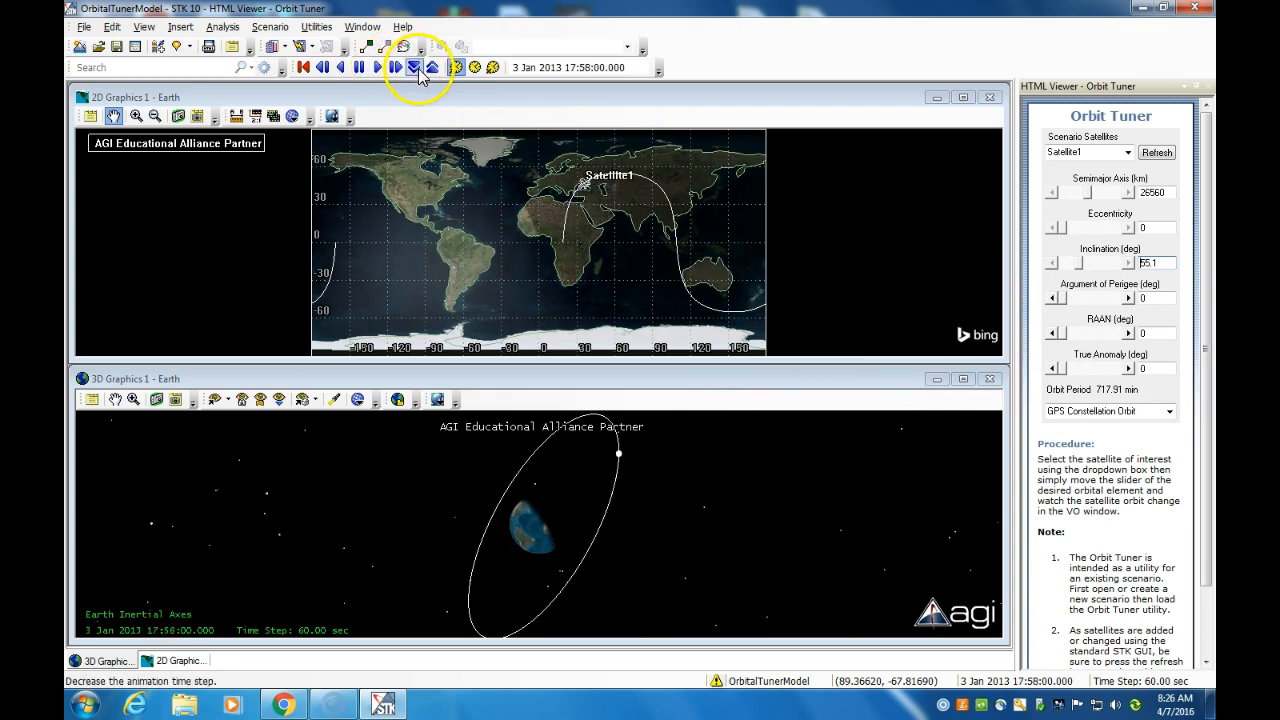
pyautogui.click(432, 68)
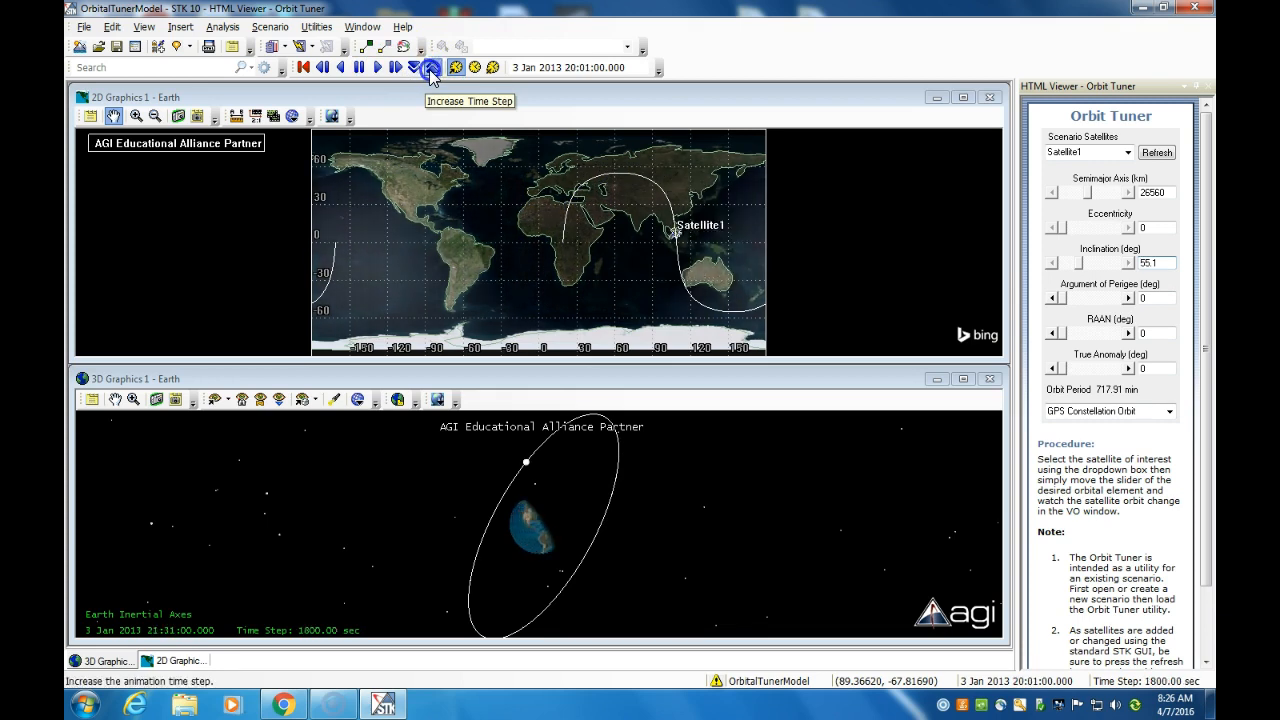
pyautogui.click(432, 76)
pyautogui.click(432, 76)
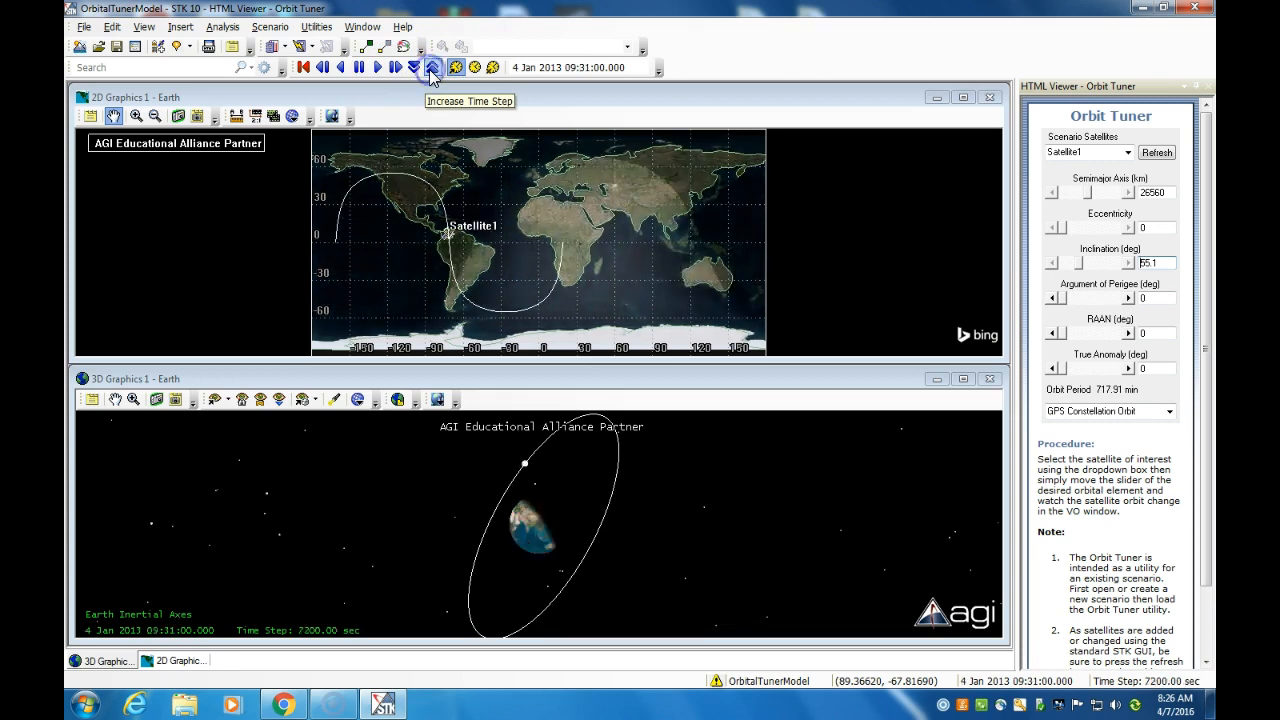
pyautogui.click(360, 68)
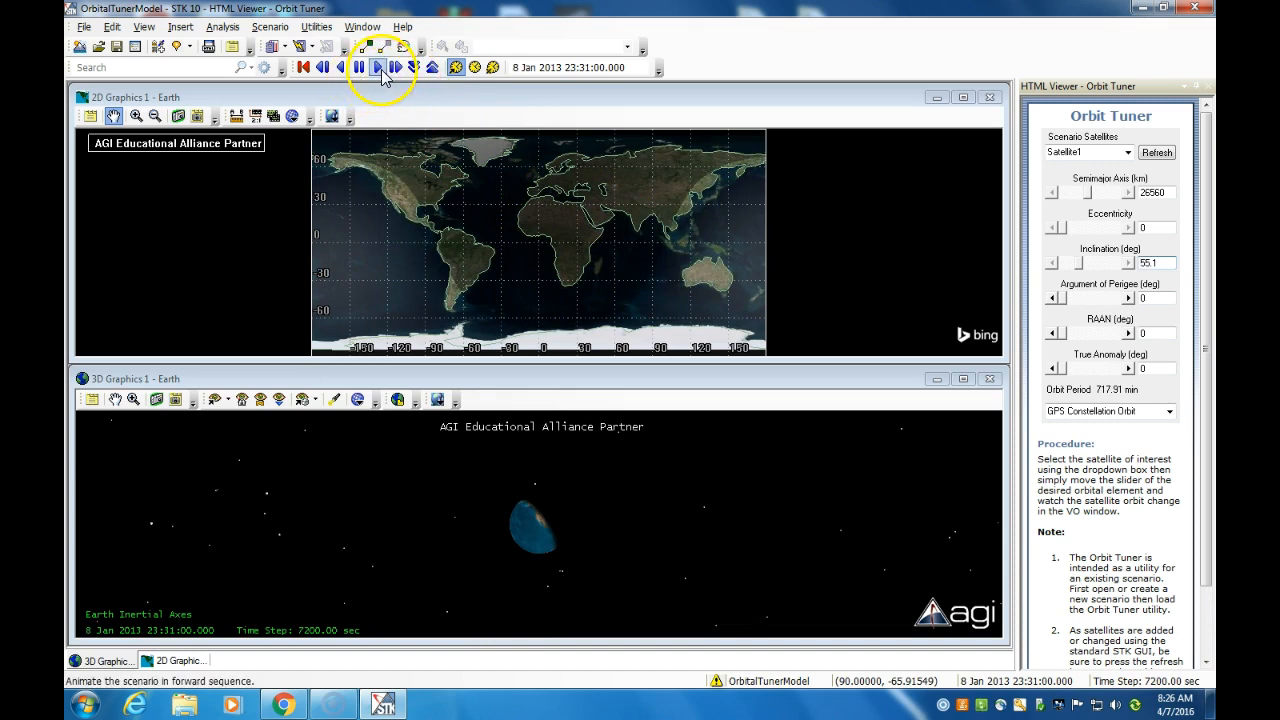
# Step: Reset to the start time and replay the animation with a smaller 180-second time step
pyautogui.click(305, 69)
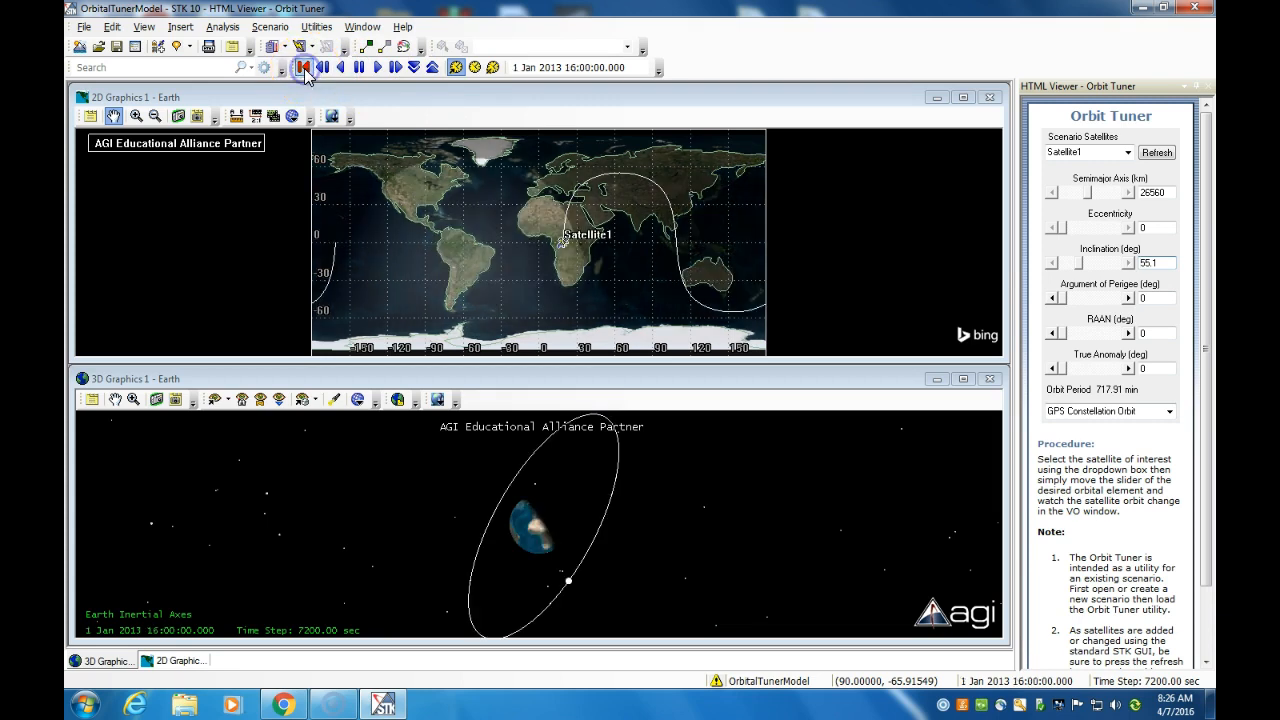
pyautogui.click(377, 69)
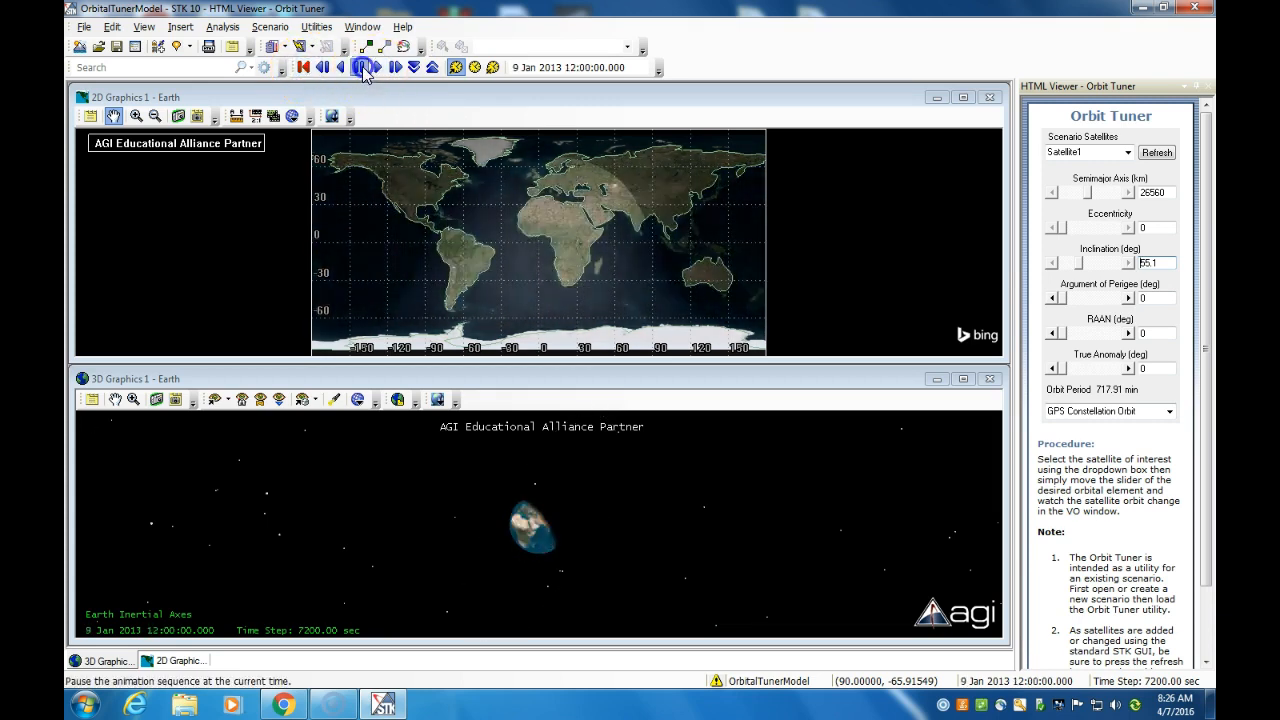
pyautogui.click(359, 67)
pyautogui.click(305, 67)
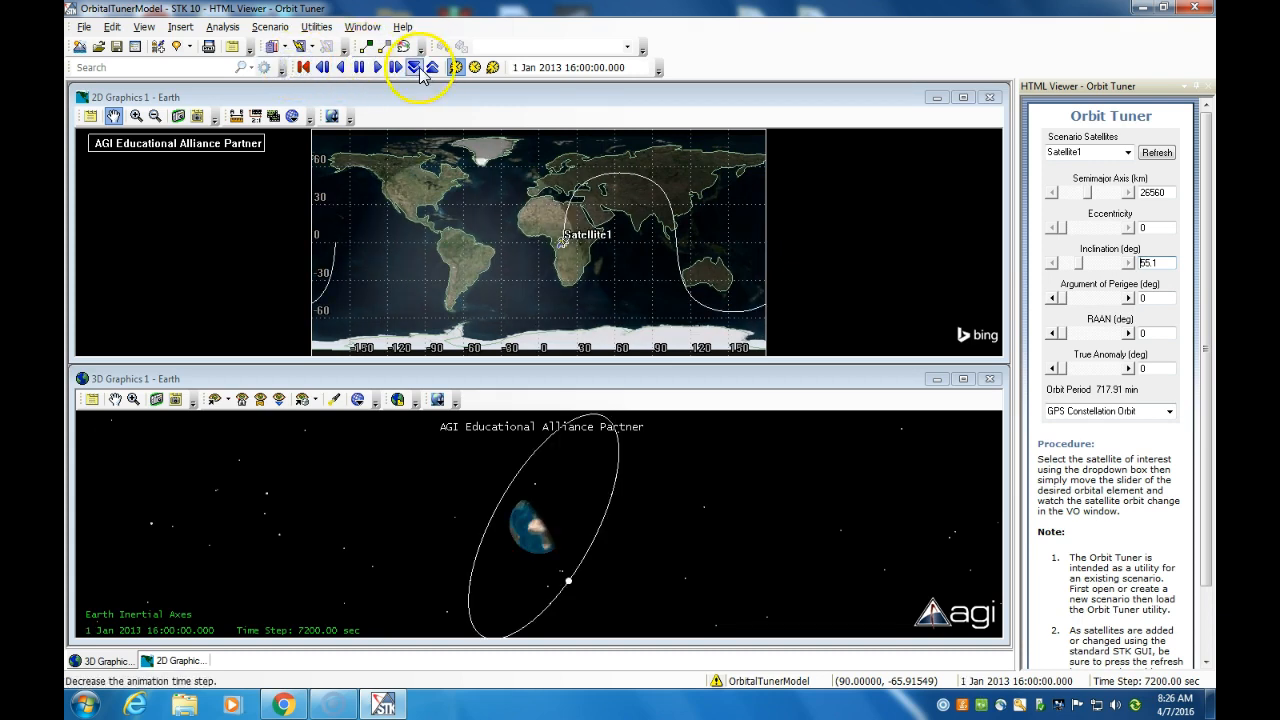
pyautogui.click(415, 67)
pyautogui.click(415, 67)
pyautogui.click(377, 67)
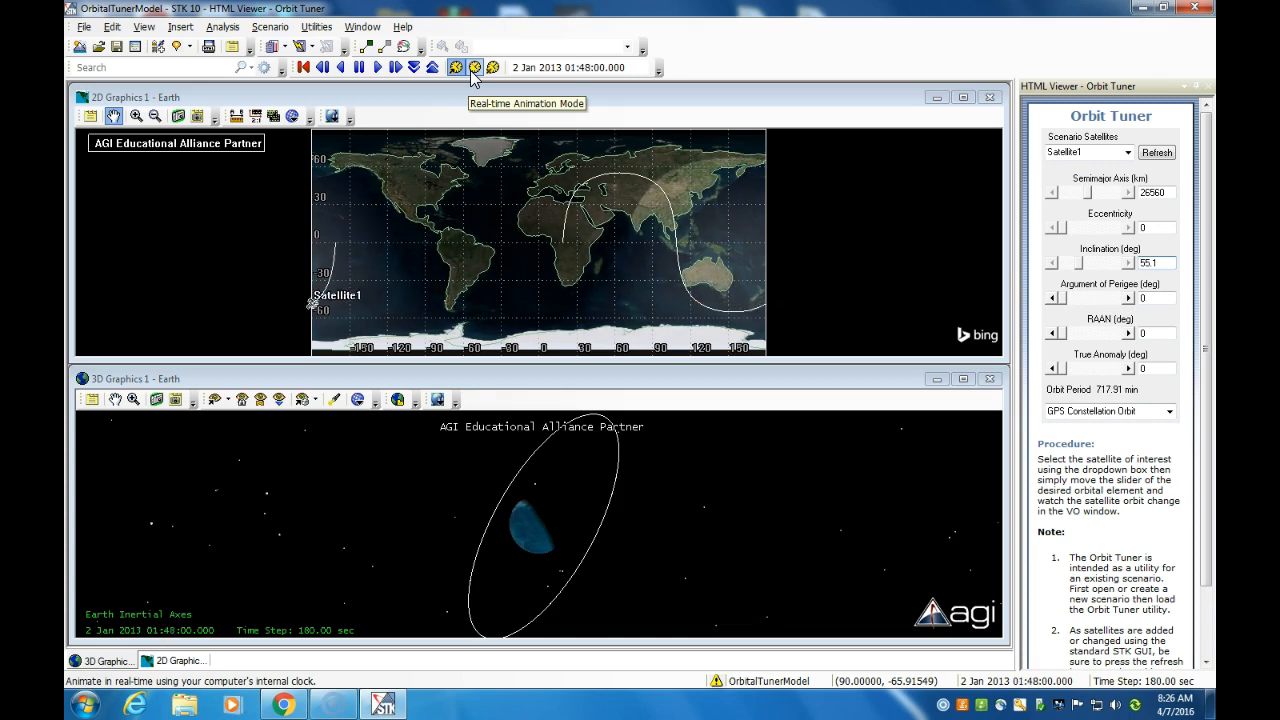
# Step: Run the animation in real-time mode and zoom the 3D globe in on North America
pyautogui.click(472, 76)
pyautogui.click(378, 67)
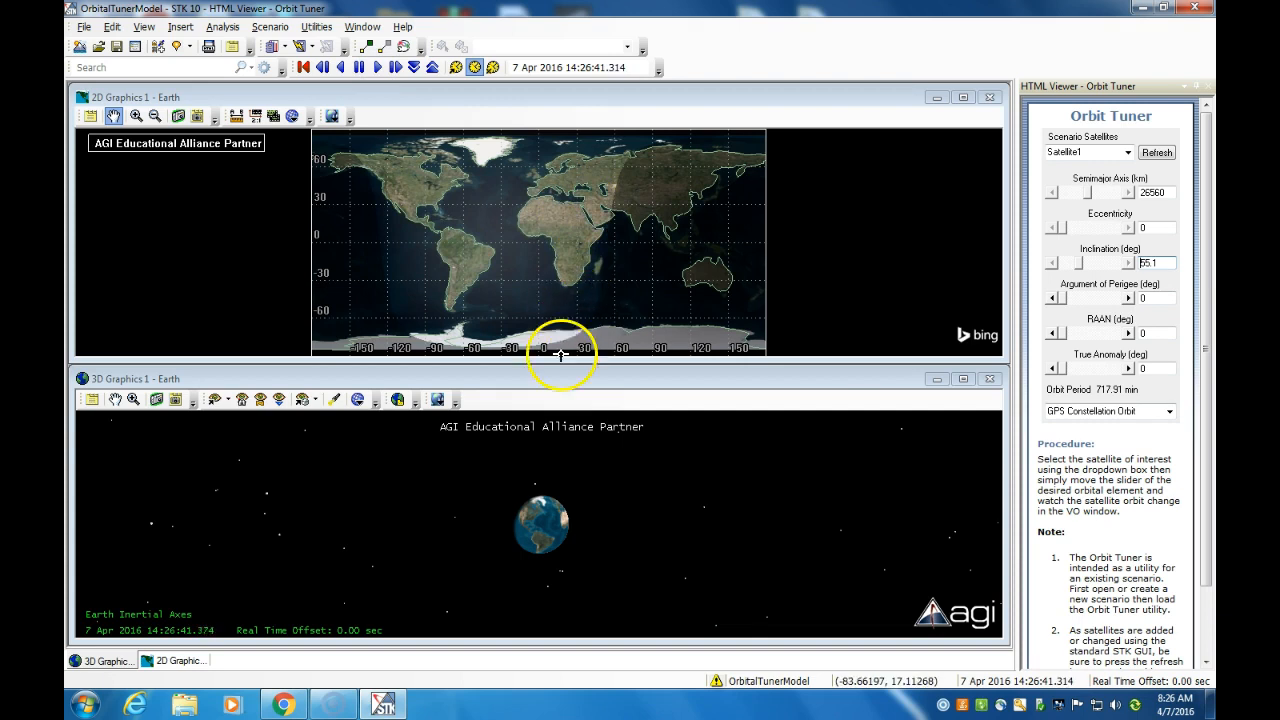
pyautogui.moveTo(539, 533); pyautogui.dragTo(577, 670, button='right')
pyautogui.moveTo(539, 590); pyautogui.dragTo(505, 500)
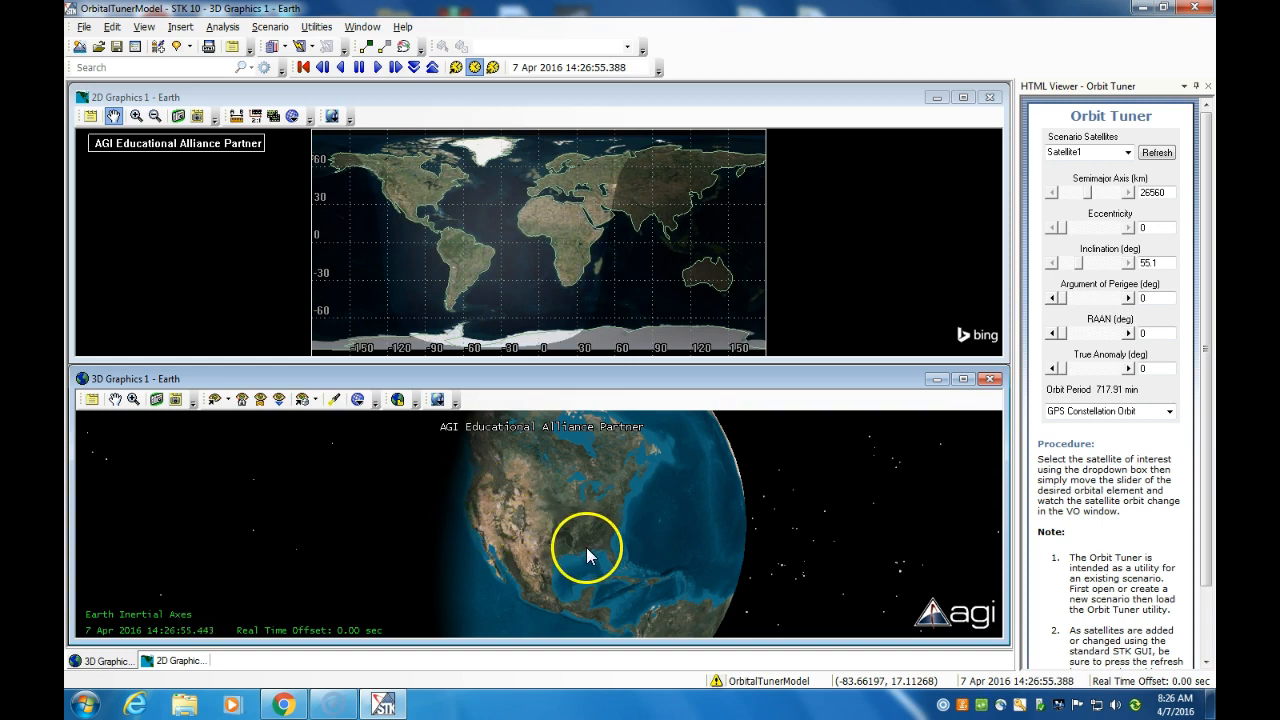
# Step: Zoom out and orbit around Earth to bring in the Sun, then zoom back onto North America
pyautogui.moveTo(576, 537); pyautogui.dragTo(565, 501, button='right')
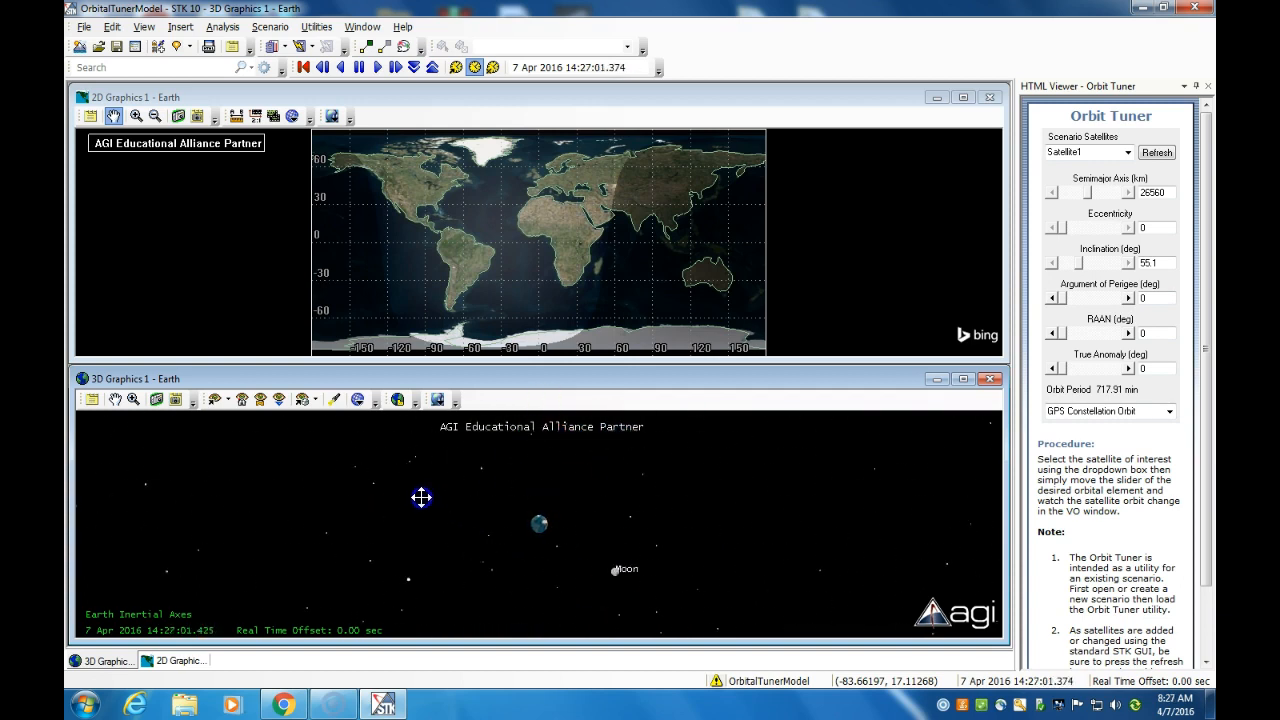
pyautogui.moveTo(414, 489); pyautogui.dragTo(372, 500)
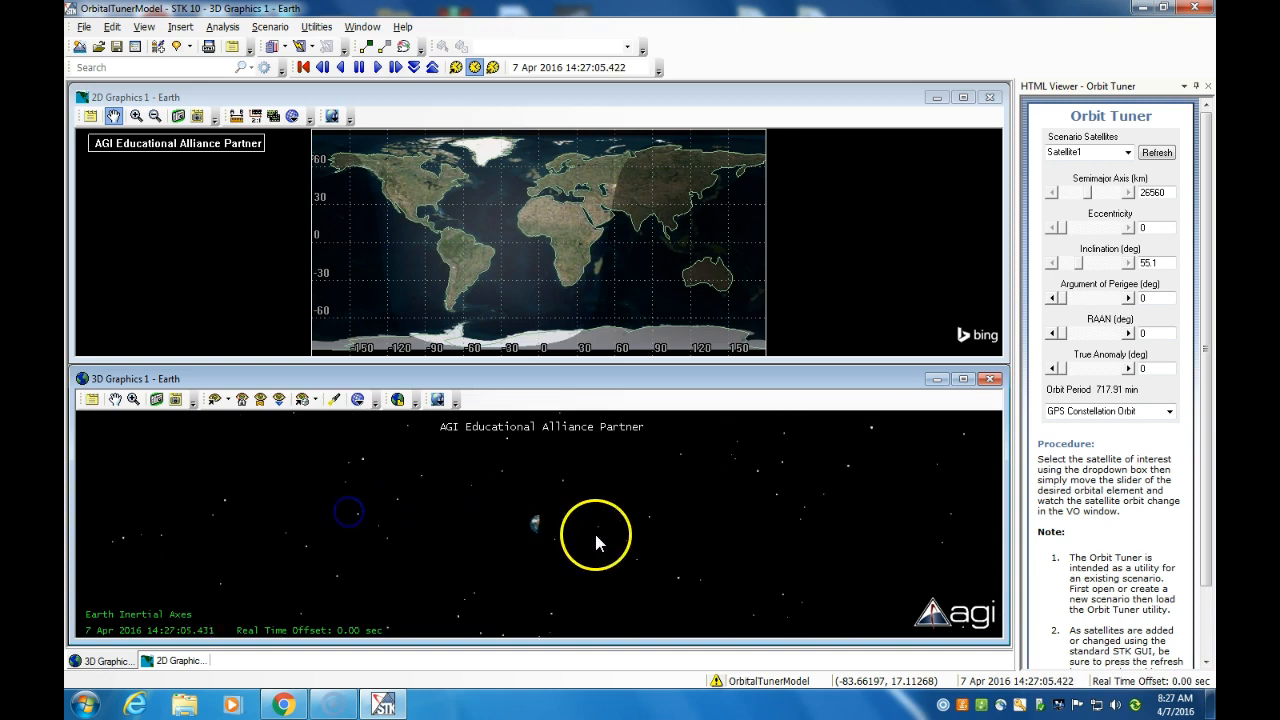
pyautogui.moveTo(498, 530); pyautogui.dragTo(475, 531)
pyautogui.moveTo(601, 535); pyautogui.dragTo(410, 534)
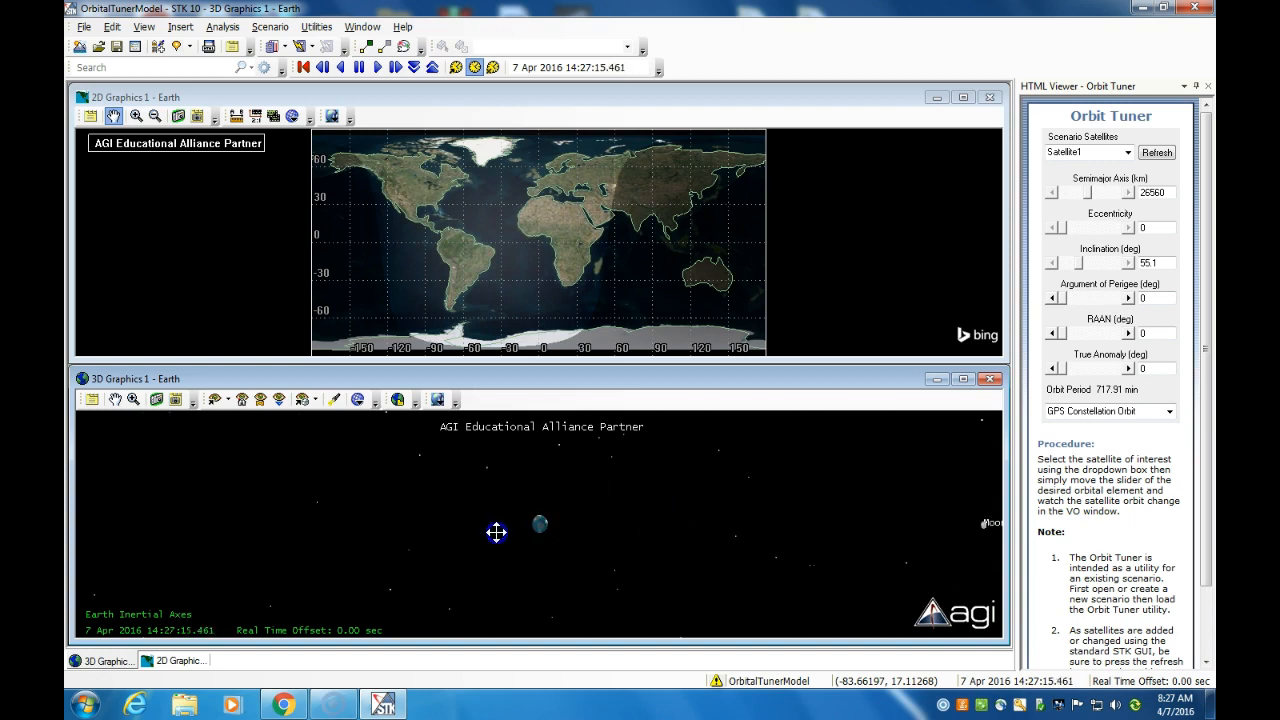
pyautogui.moveTo(537, 499); pyautogui.dragTo(547, 654, button='right')
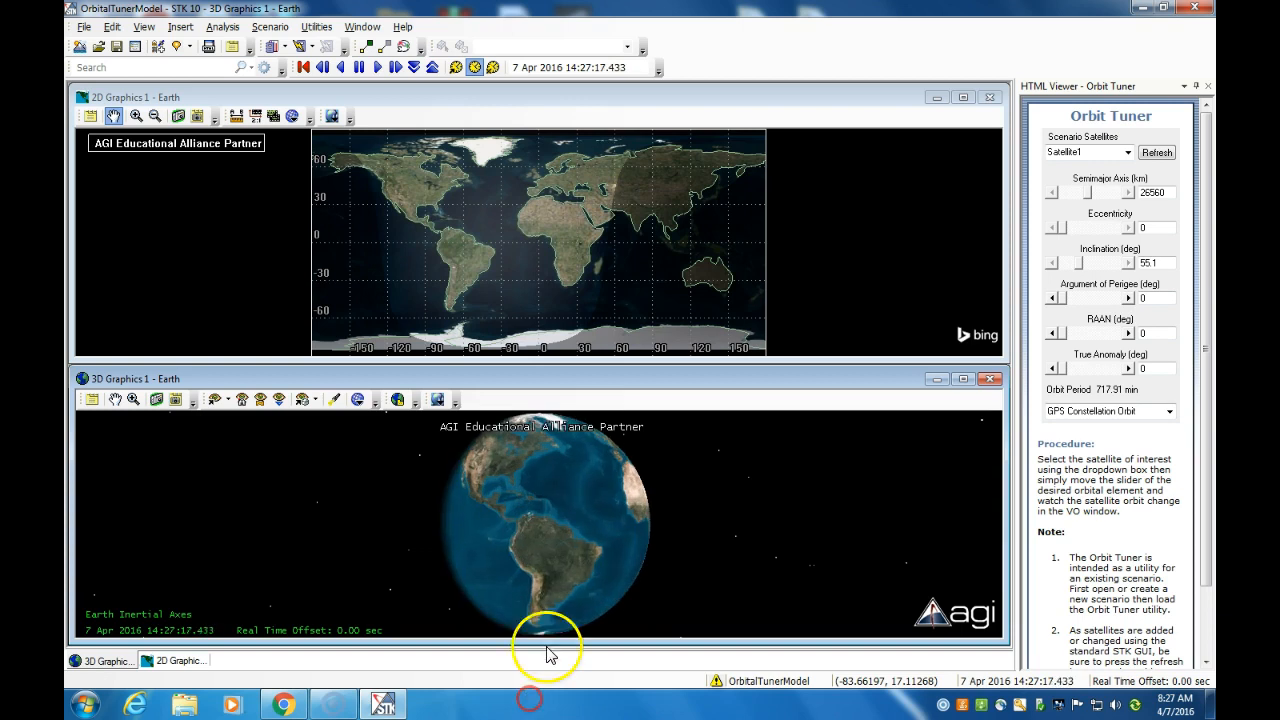
pyautogui.moveTo(658, 517); pyautogui.dragTo(629, 537)
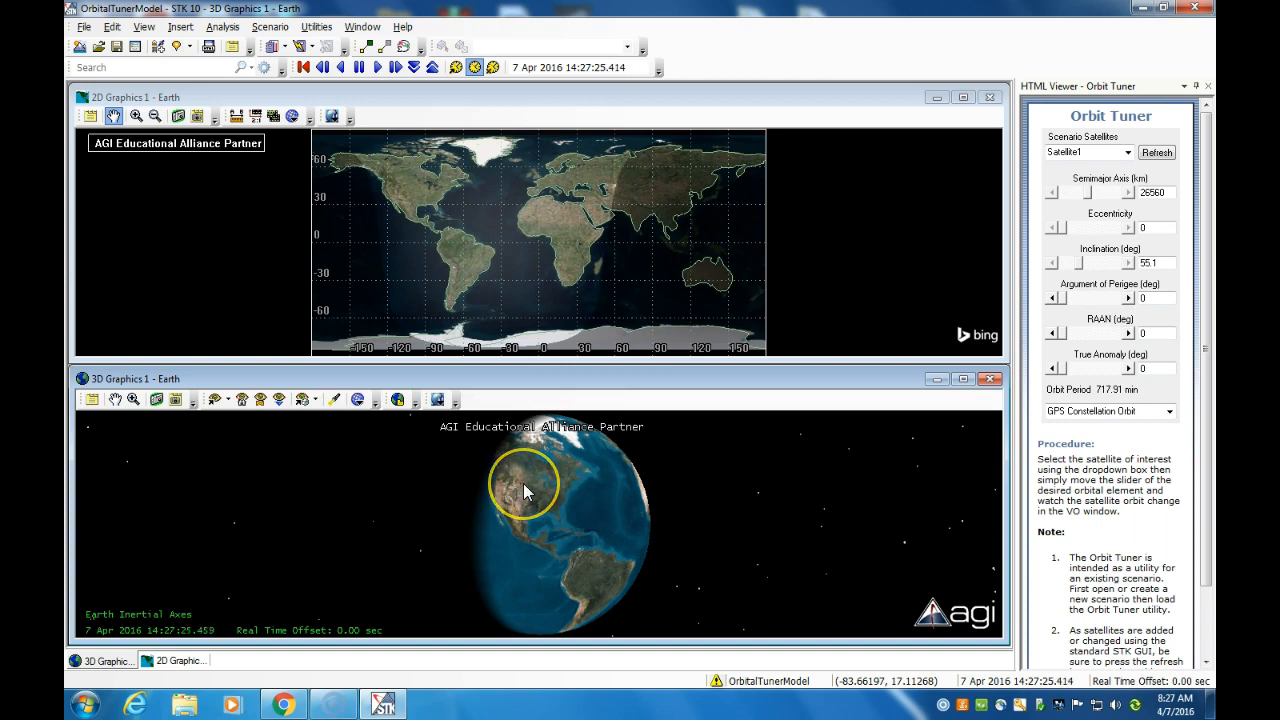
# Step: Return to normal animation mode, reset to 1 Jan 2013 and play again
pyautogui.click(455, 68)
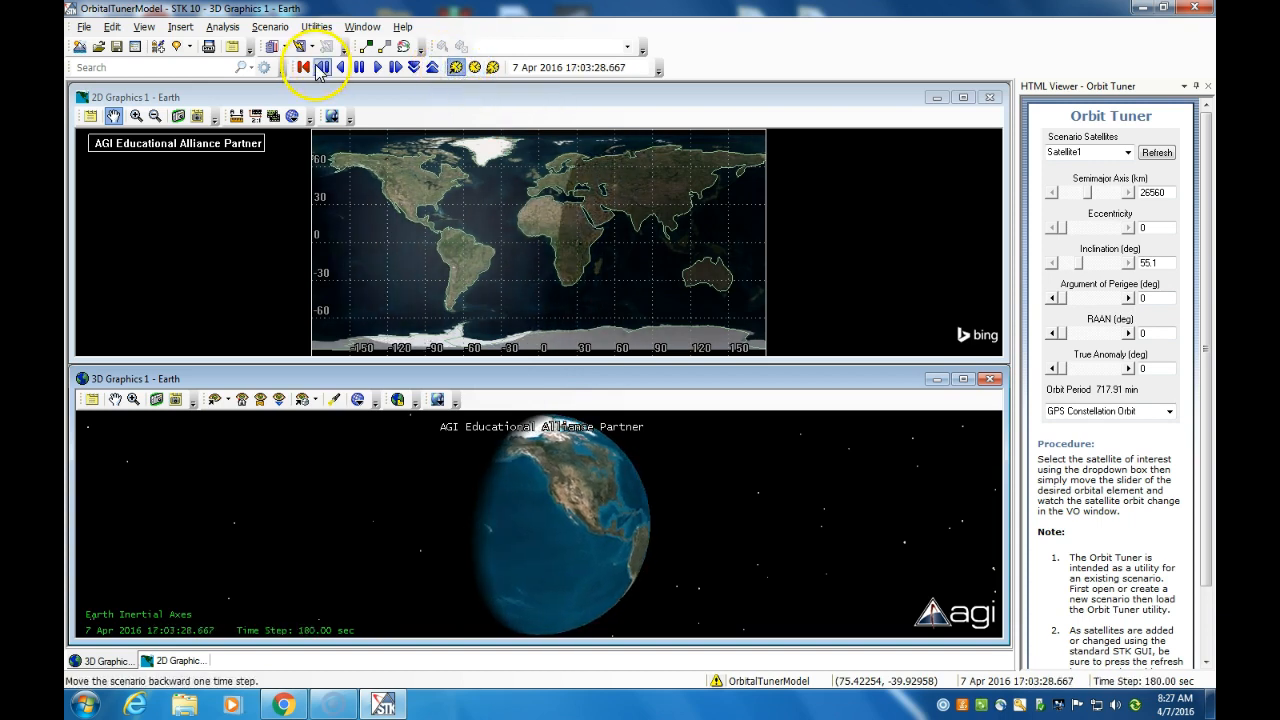
pyautogui.click(306, 67)
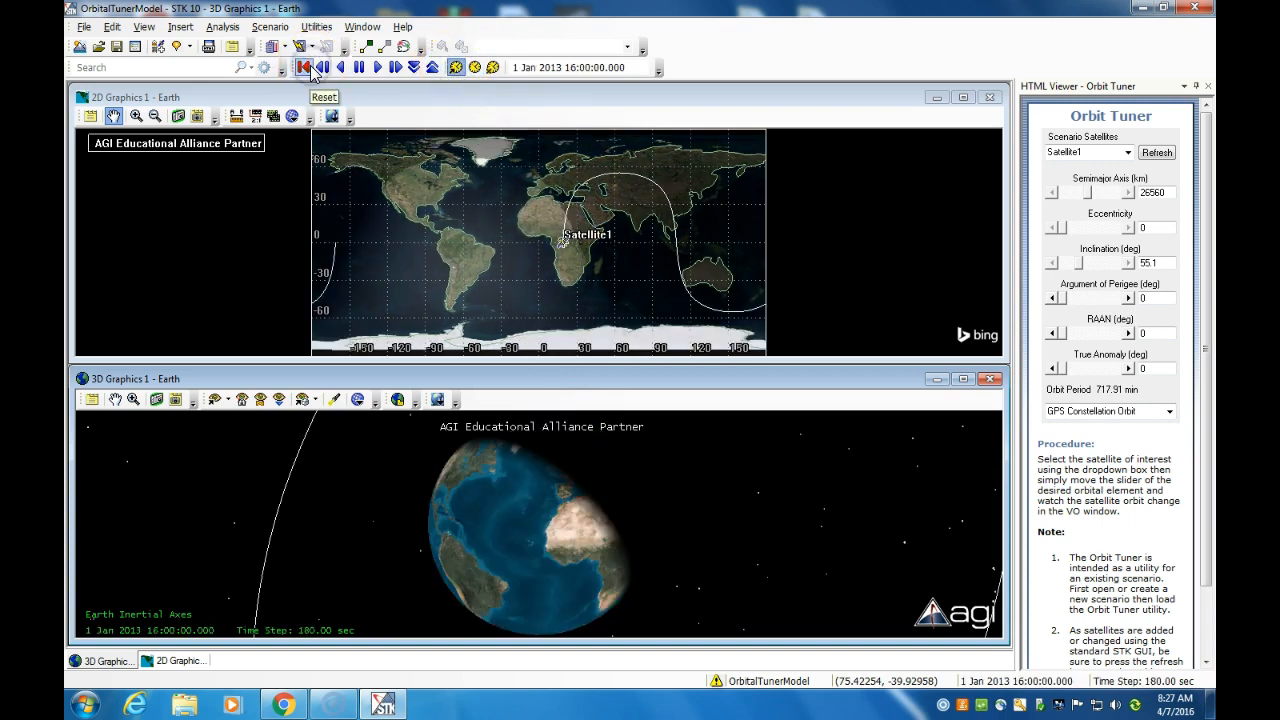
pyautogui.click(378, 67)
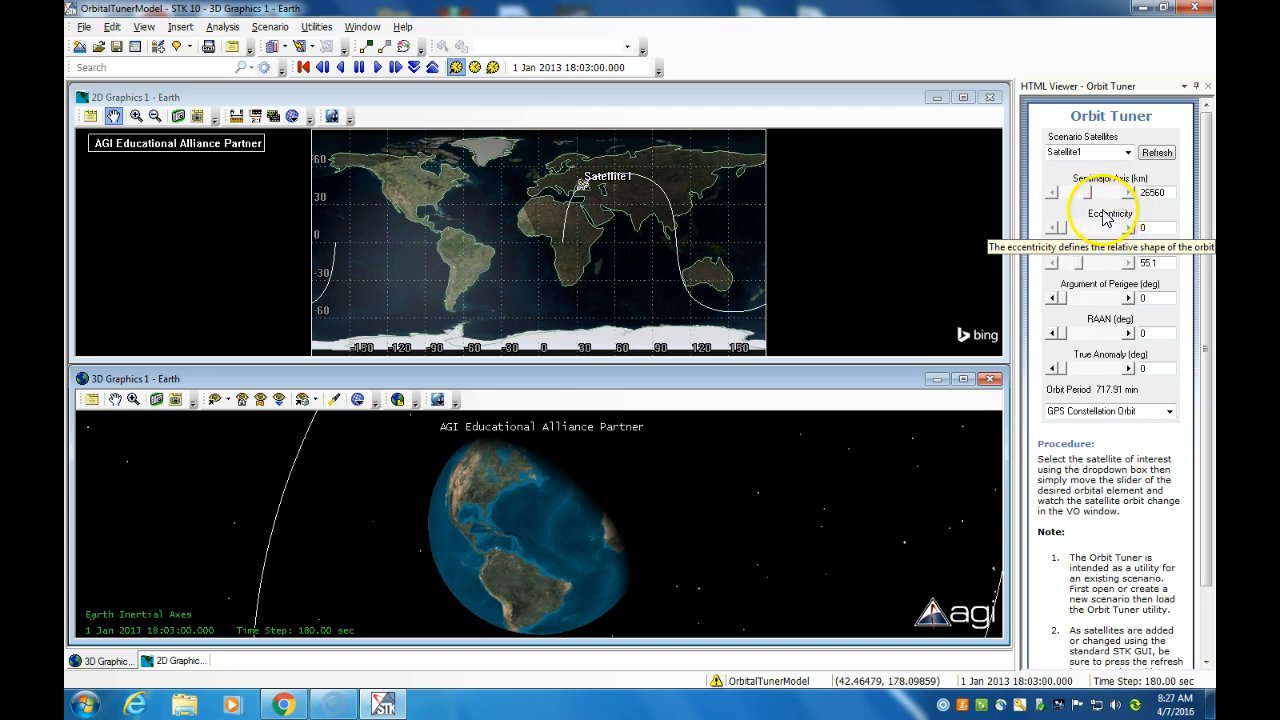
# Step: Choose Custom Orbit with inclination 37°, argument of perigee 26.4°, RAAN 105.8°, then search for 'perth'
pyautogui.click(1076, 265)
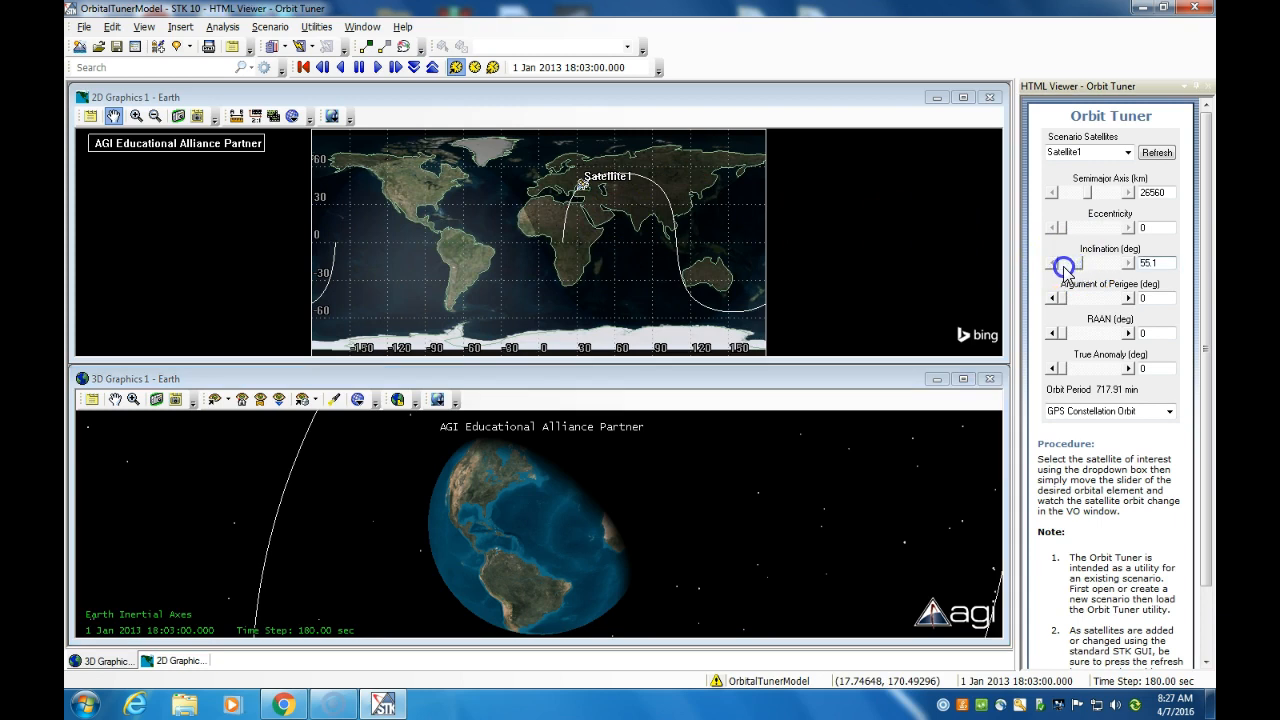
pyautogui.click(1110, 411)
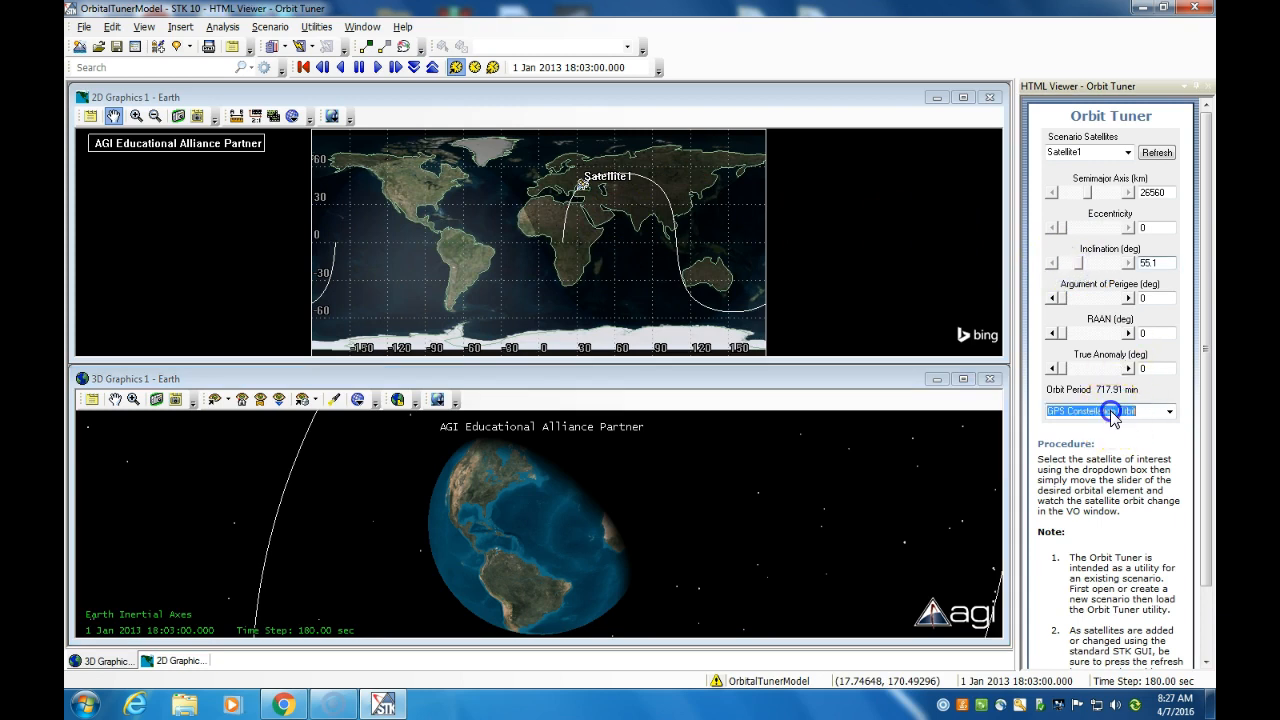
pyautogui.click(1169, 411)
pyautogui.click(1118, 430)
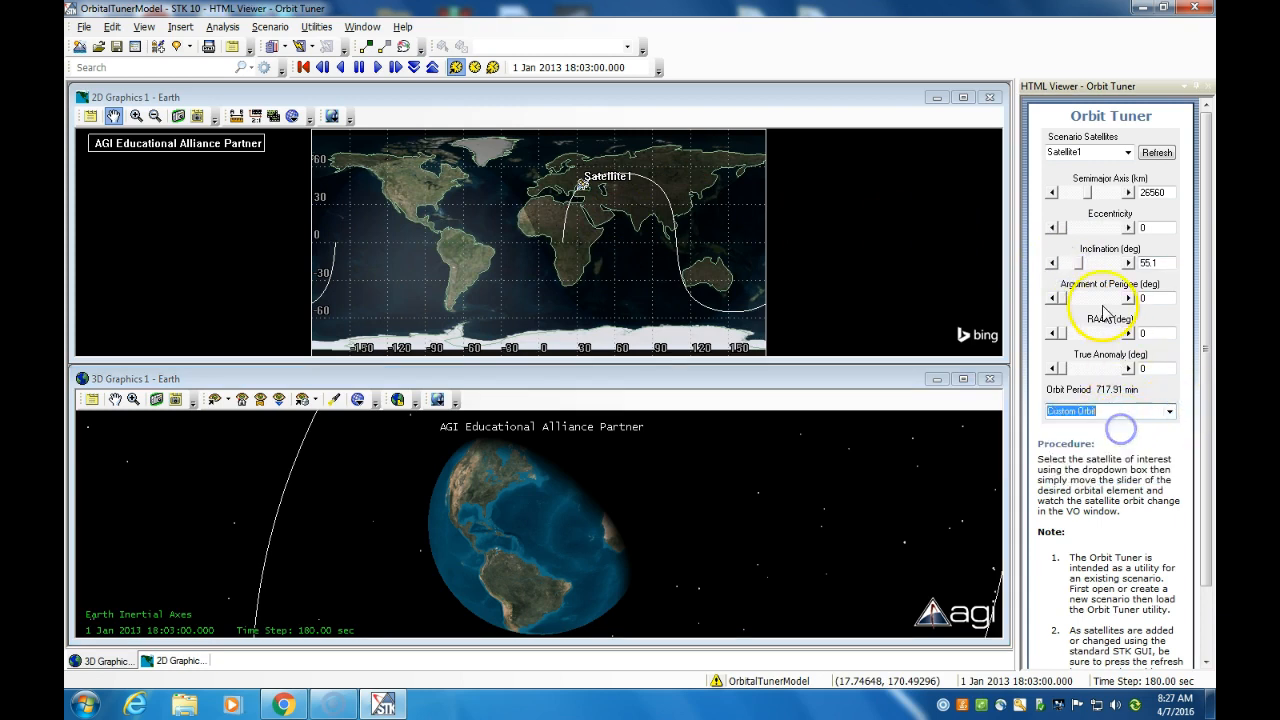
pyautogui.moveTo(1082, 268); pyautogui.dragTo(1066, 298)
pyautogui.moveTo(1064, 368); pyautogui.dragTo(1078, 334)
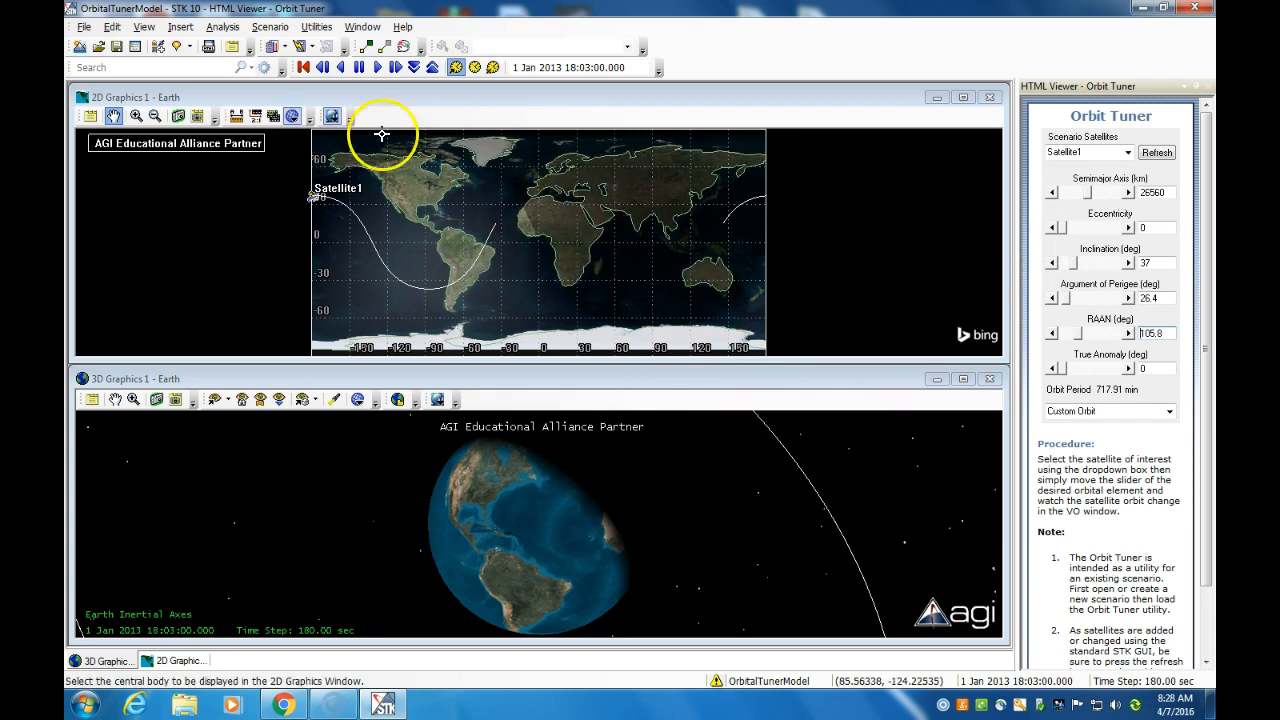
pyautogui.click(97, 68)
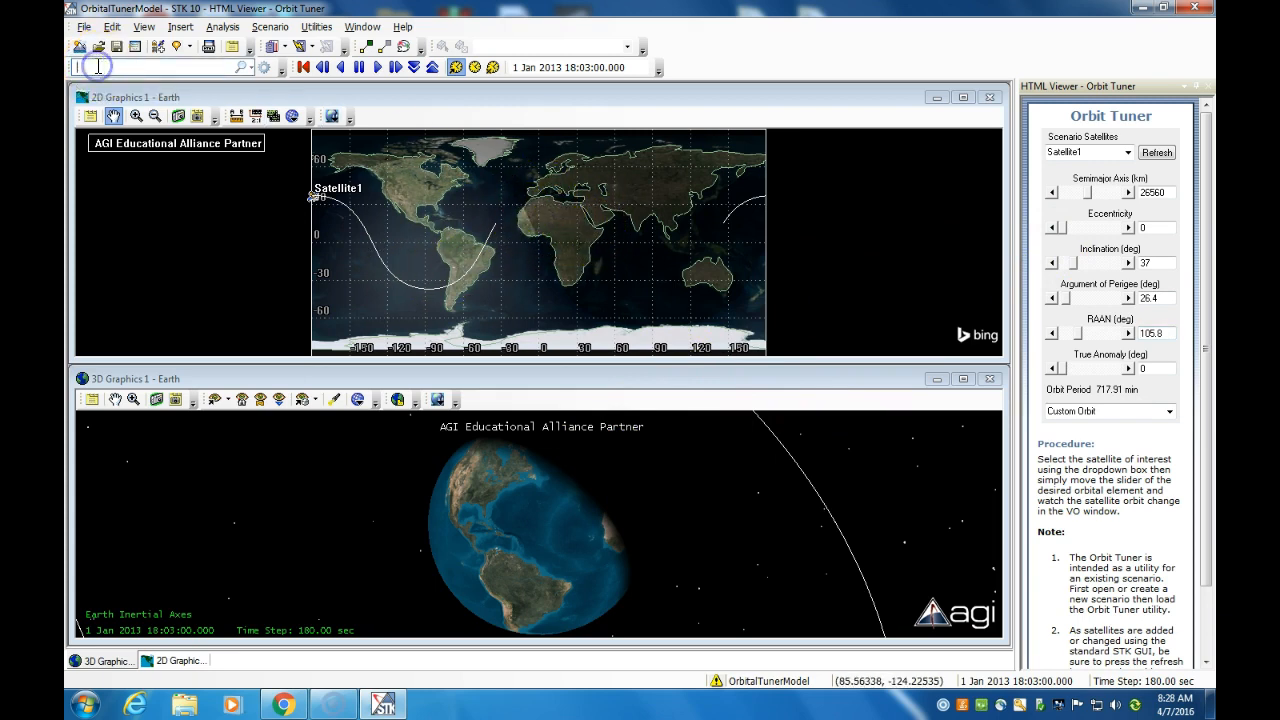